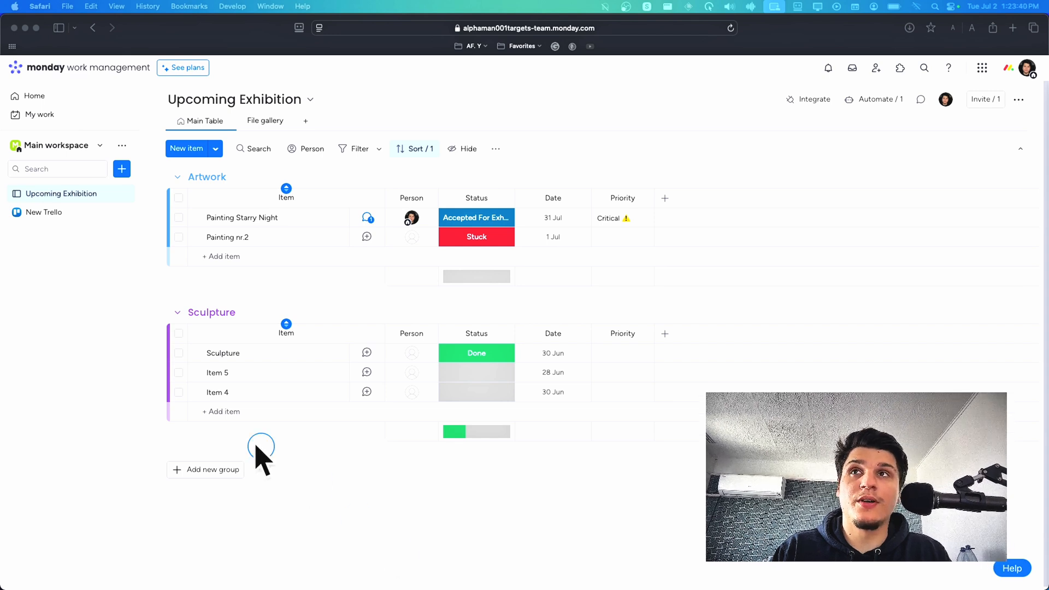
- Check the board type options offered for the Upcoming Exhibition board
click(78, 240)
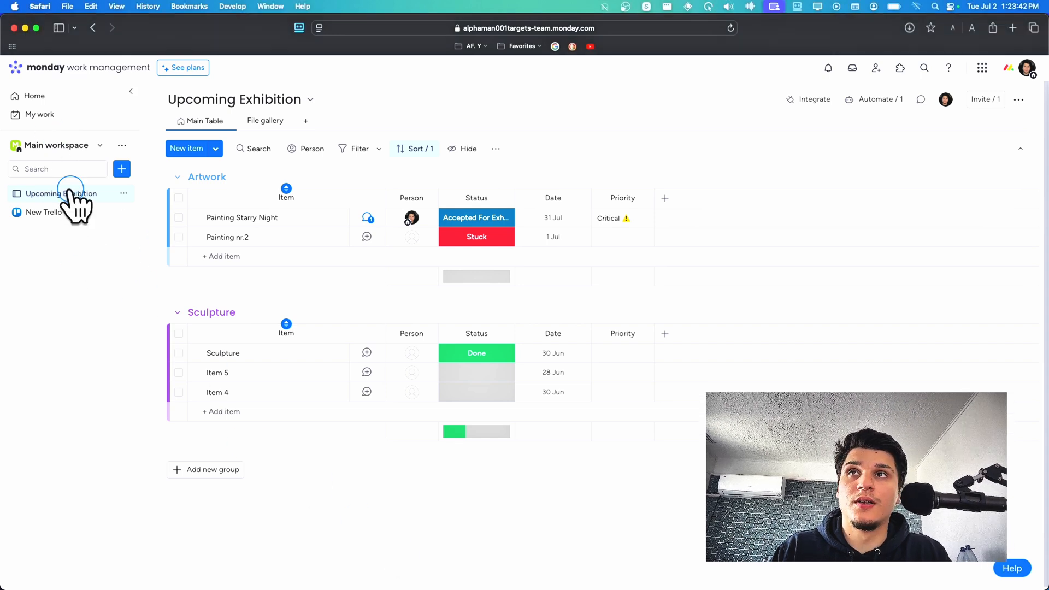
click(124, 193)
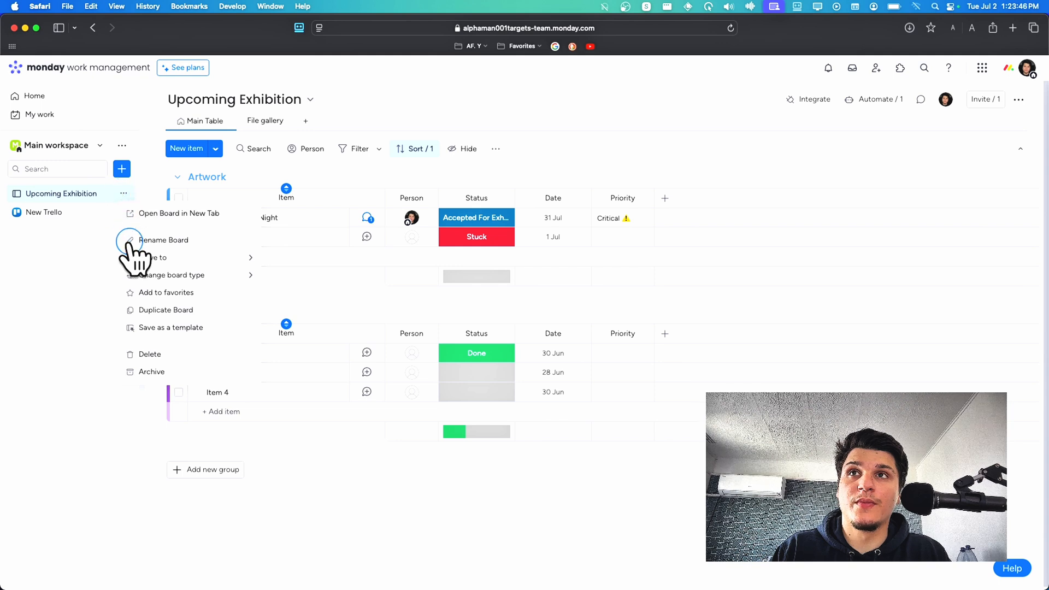
mouse_move(133, 261)
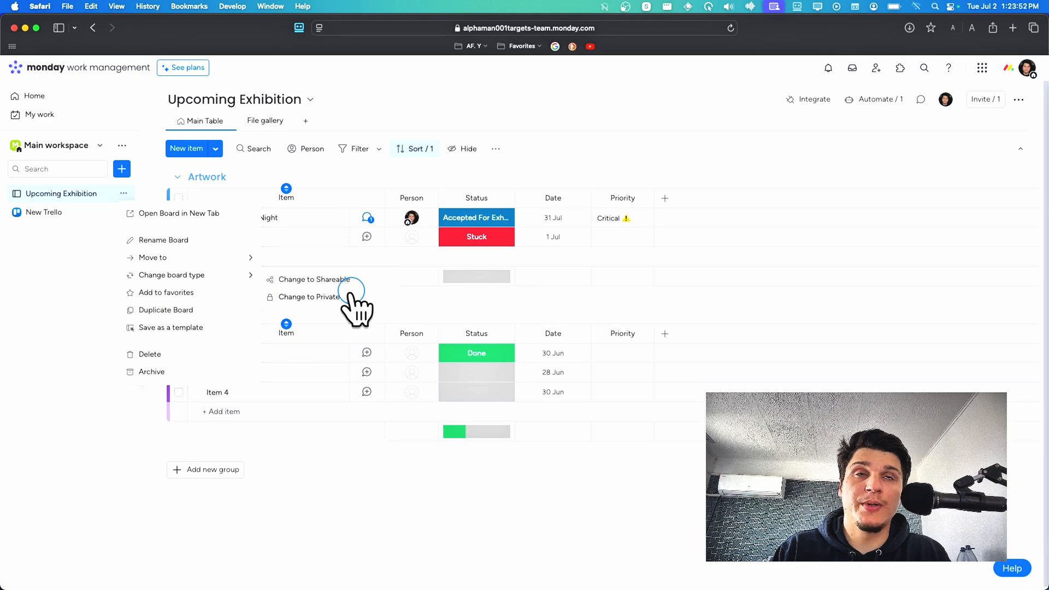
click(568, 167)
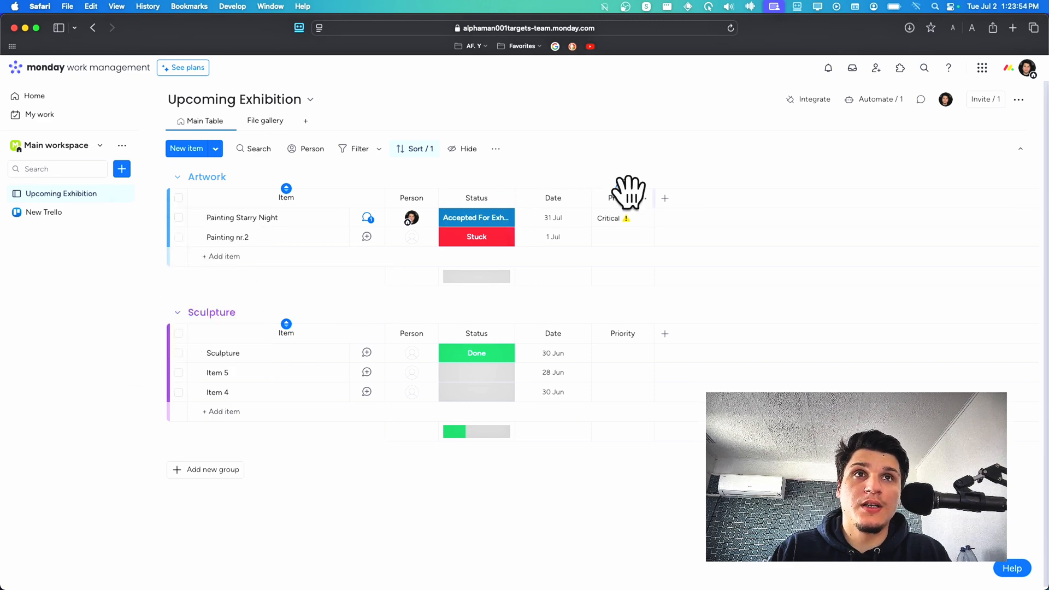
- Add a Connect boards column to the Upcoming Exhibition board and open its board selection
click(663, 199)
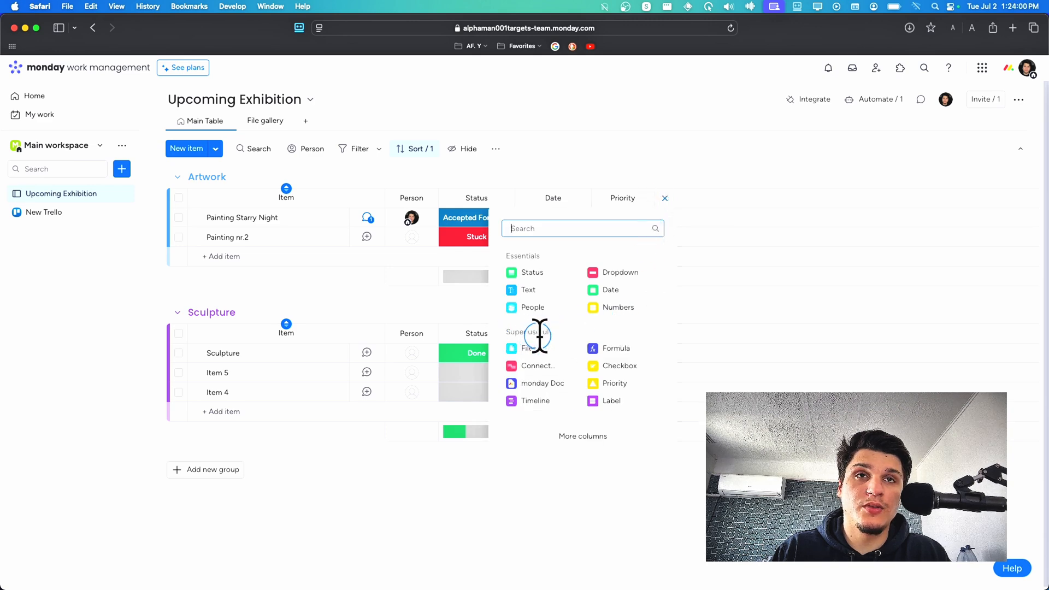
click(548, 366)
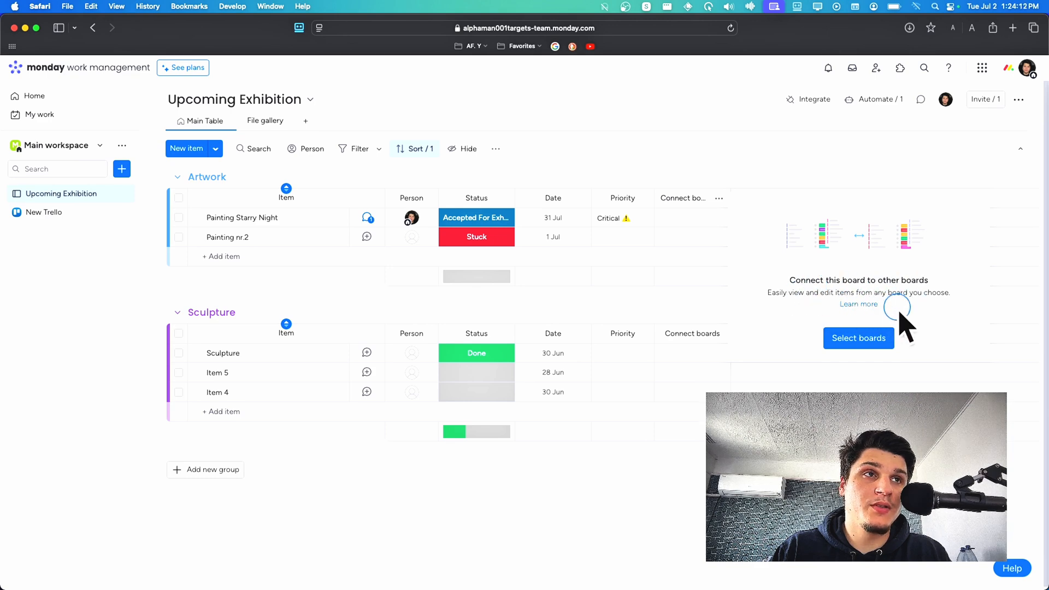
click(882, 337)
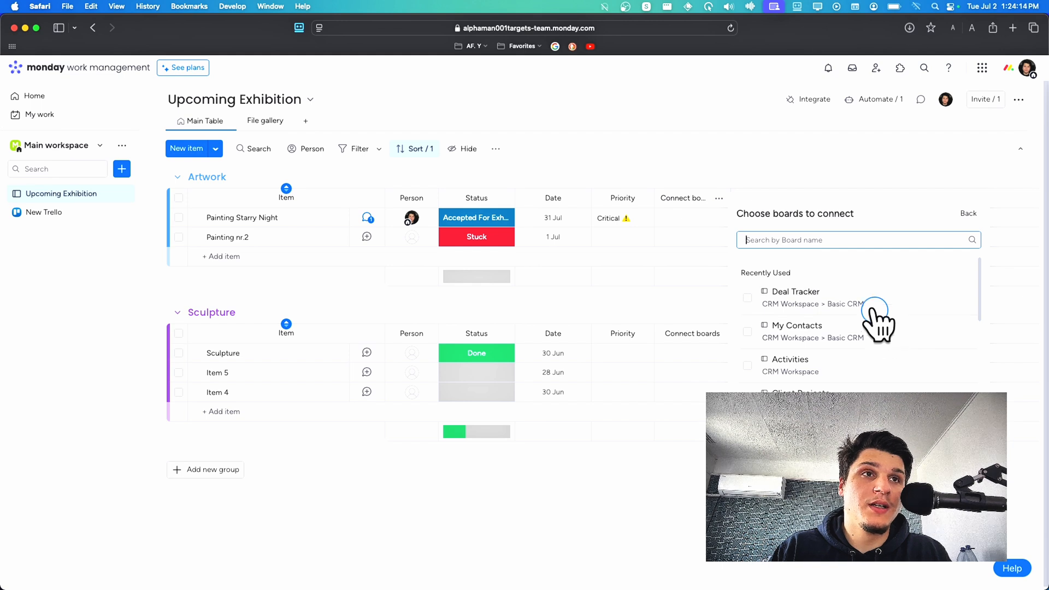
- Look through the boards available to connect and the explanation of the two-way connection option, without choosing any board
scroll(878, 322, down, 1)
scroll(871, 319, up, 1)
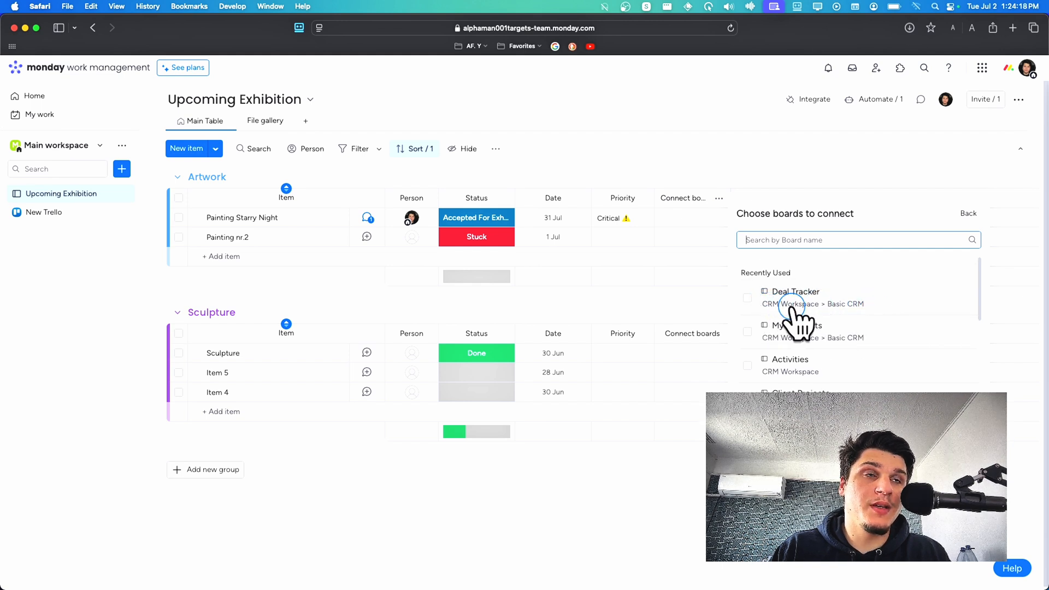
scroll(795, 317, down, 5)
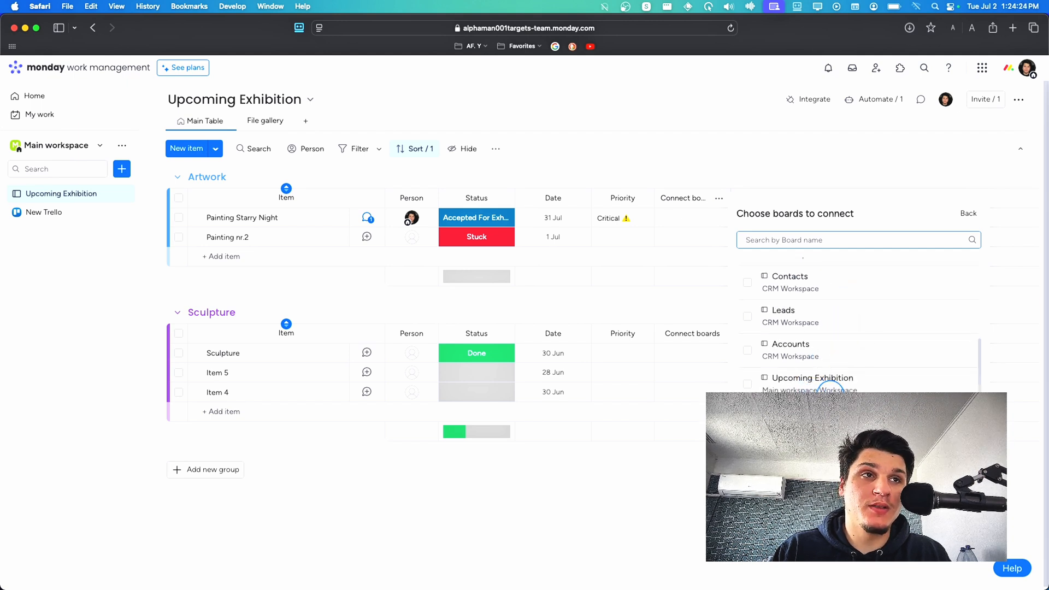
scroll(847, 377, up, 5)
scroll(852, 360, down, 1)
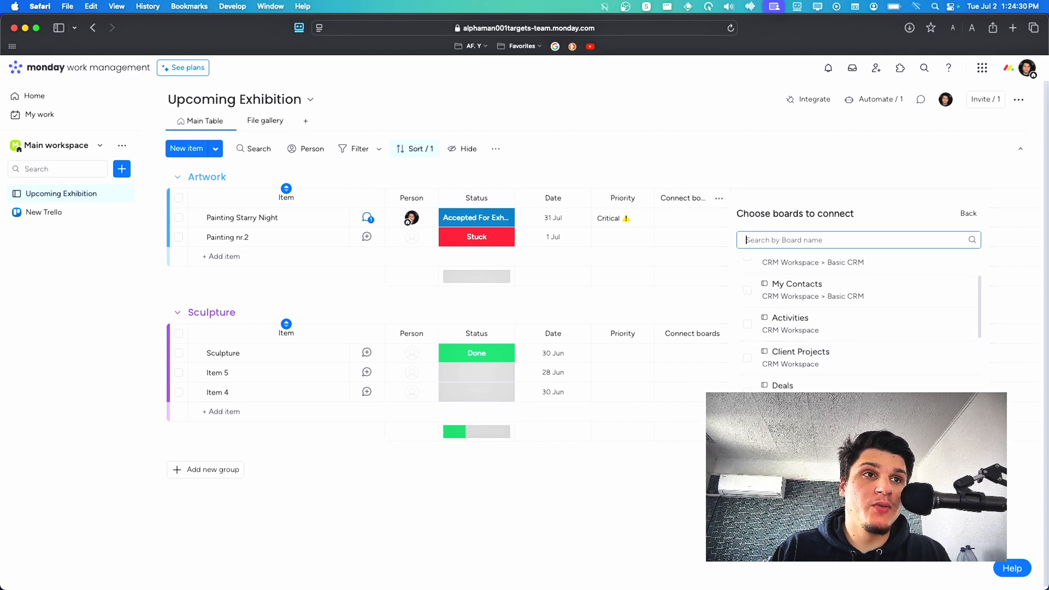
scroll(858, 317, down, 3)
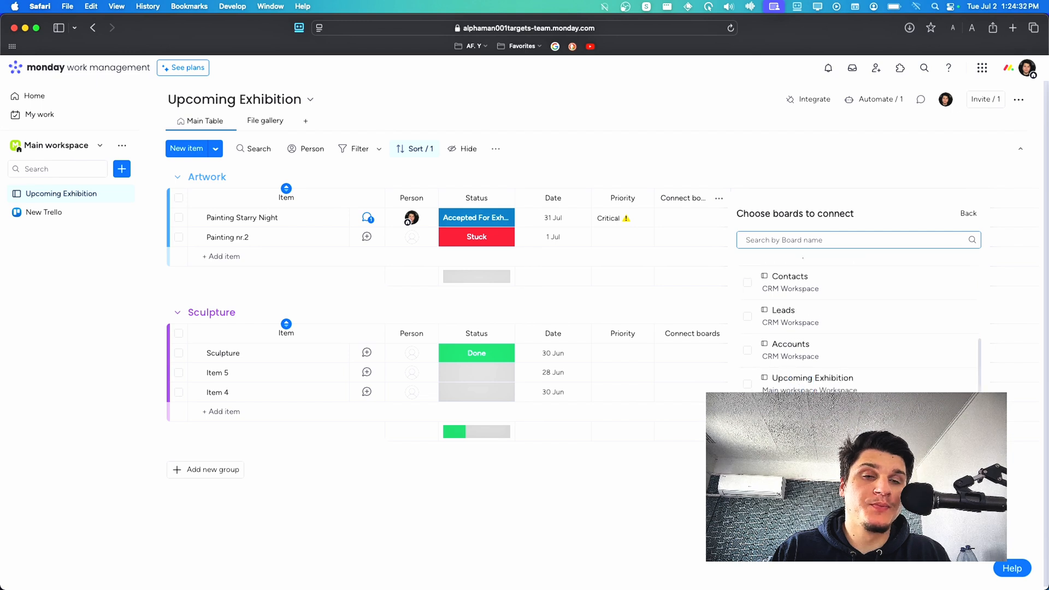
mouse_move(868, 417)
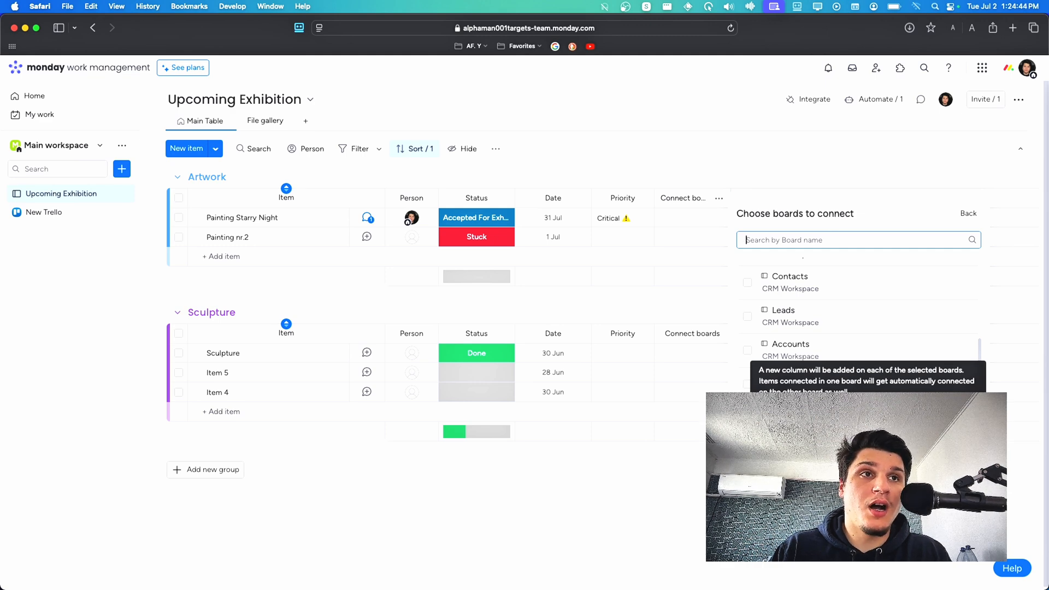
click(566, 391)
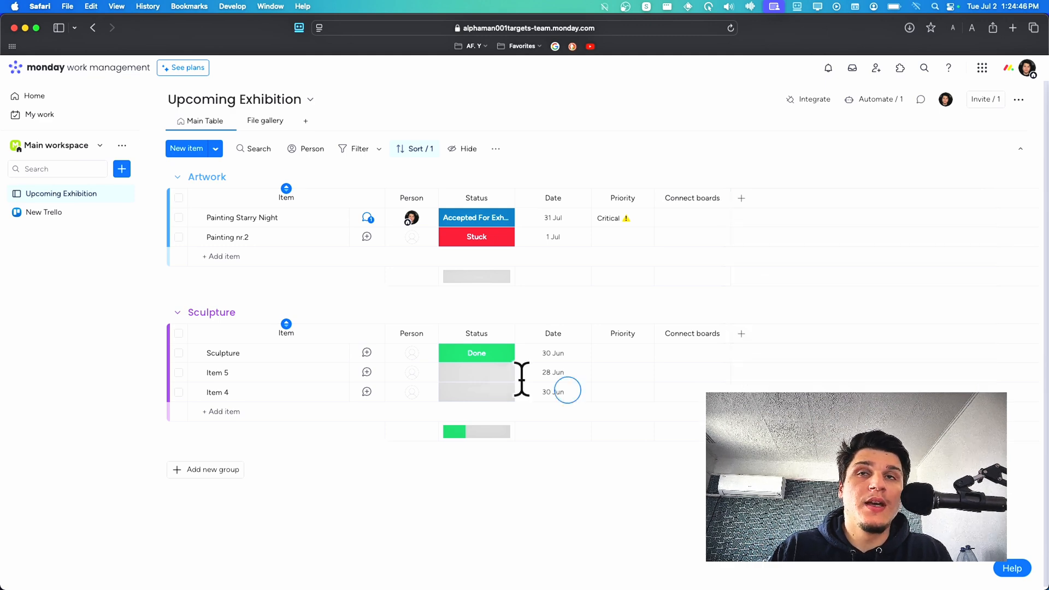
- Create a shareable board named "test board" in the Main workspace for managing Budgets, and dismiss its welcome message
click(120, 169)
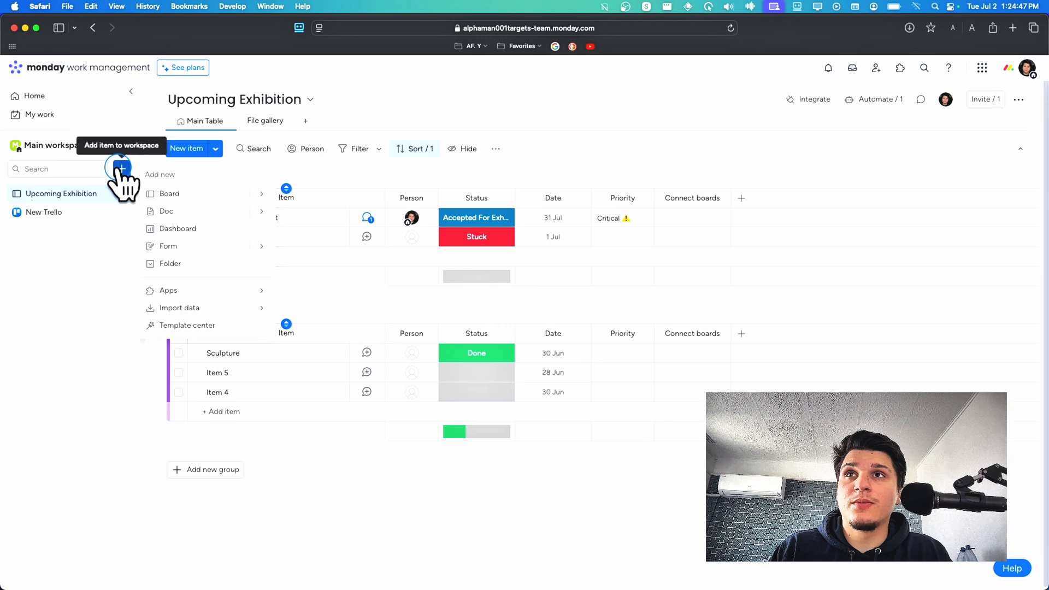
click(158, 196)
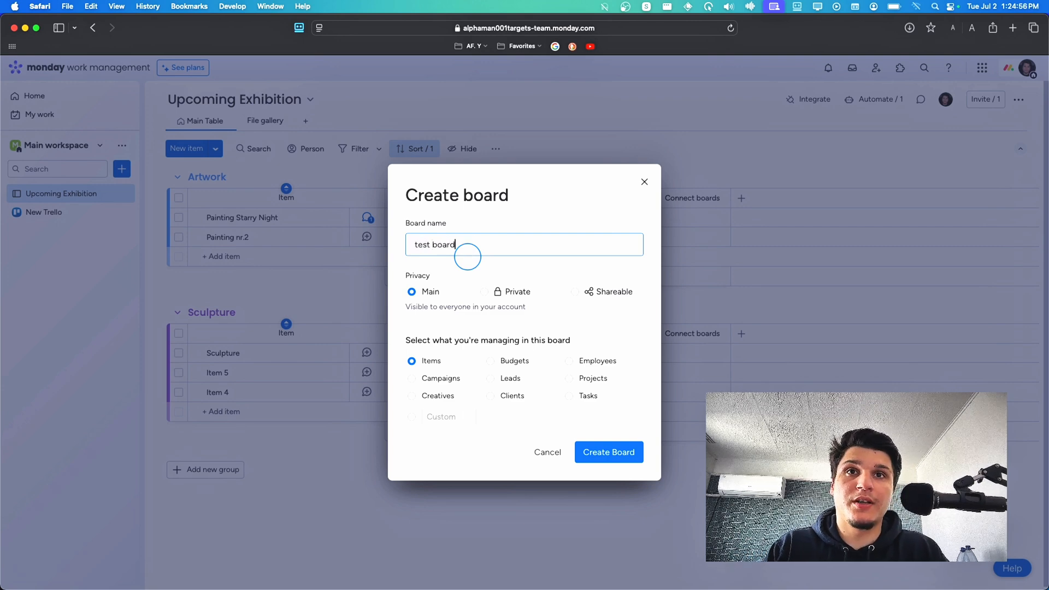
click(575, 292)
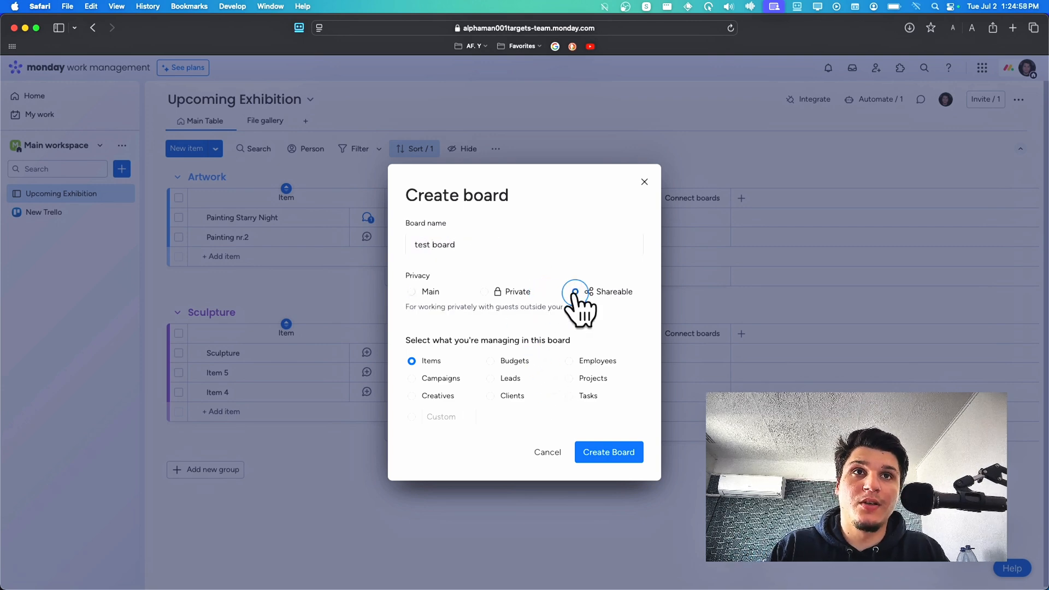
click(525, 363)
click(588, 453)
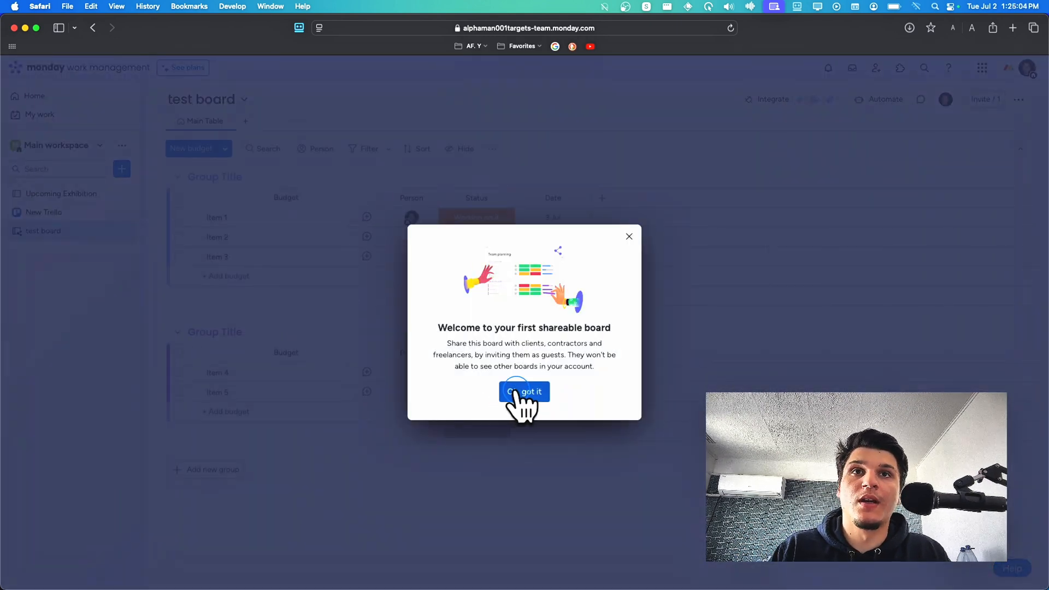
click(519, 396)
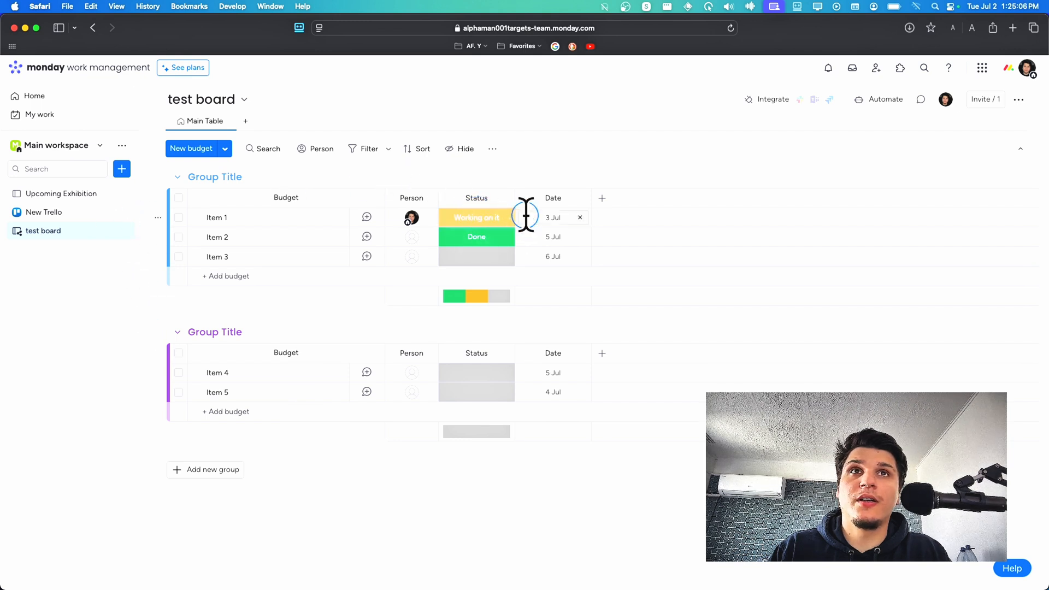
- Add a Connect boards column to test board and open its board selection
click(602, 197)
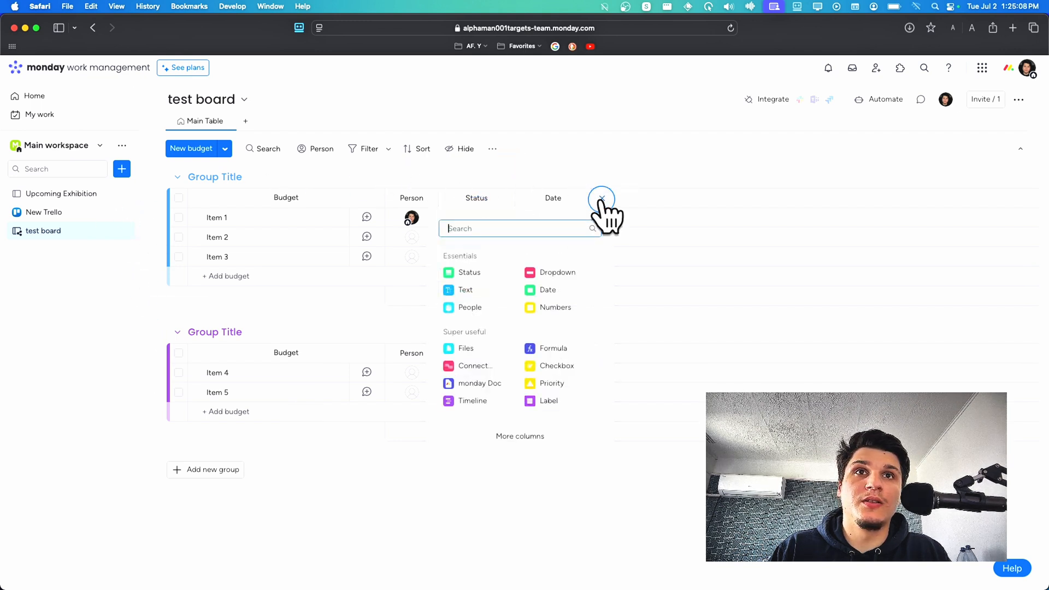
click(473, 366)
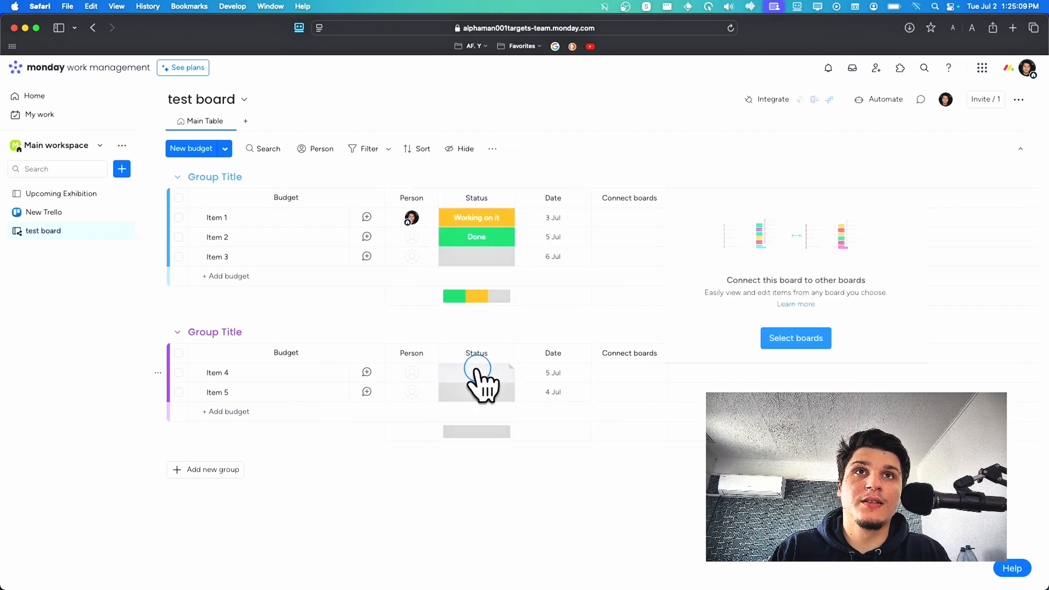
click(765, 336)
- Select test board and Upcoming Exhibition as the boards to connect, confirm the connection and close the Mirror Column suggestion
scroll(771, 343, down, 5)
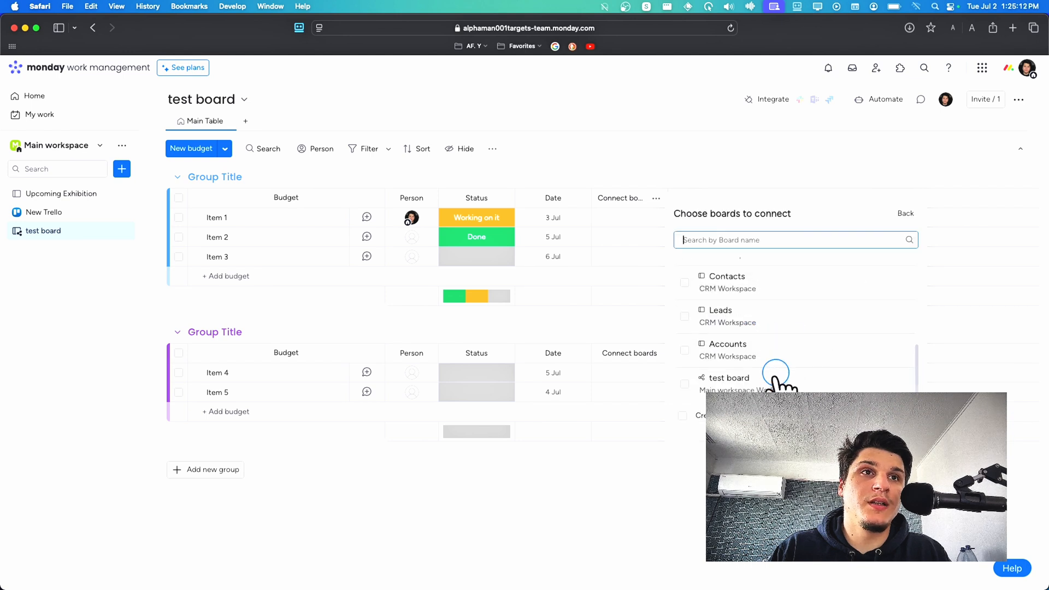
click(685, 387)
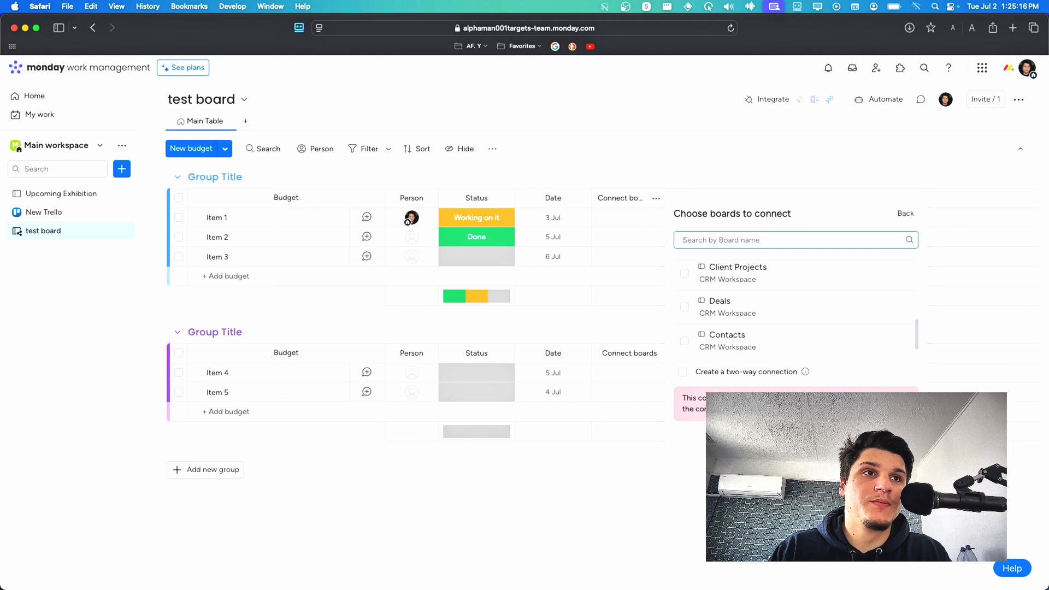
scroll(796, 363, down, 3)
scroll(779, 352, up, 5)
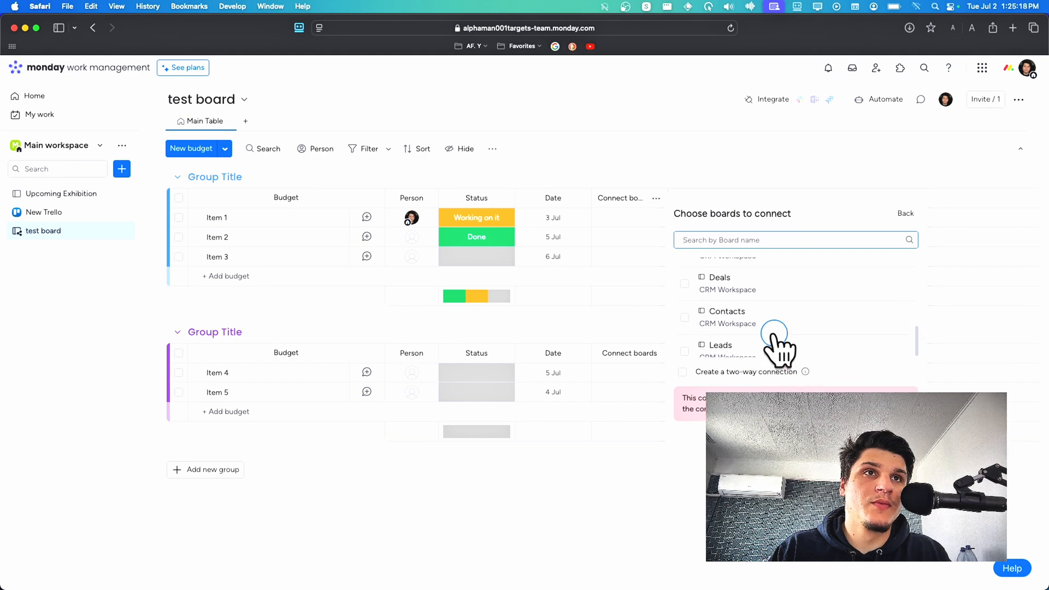
scroll(765, 336, down, 1)
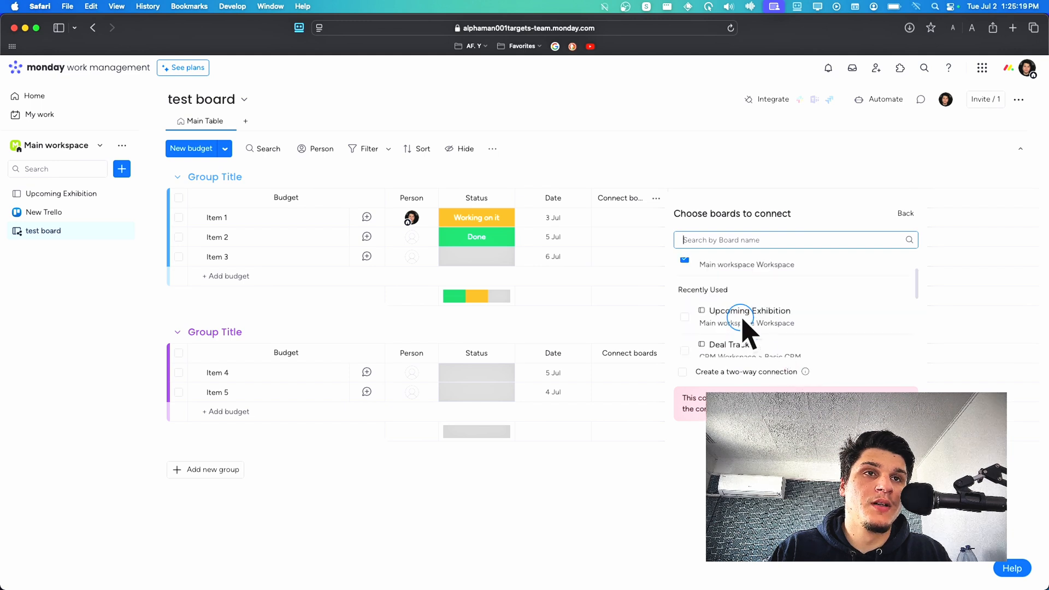
click(684, 309)
scroll(792, 331, up, 2)
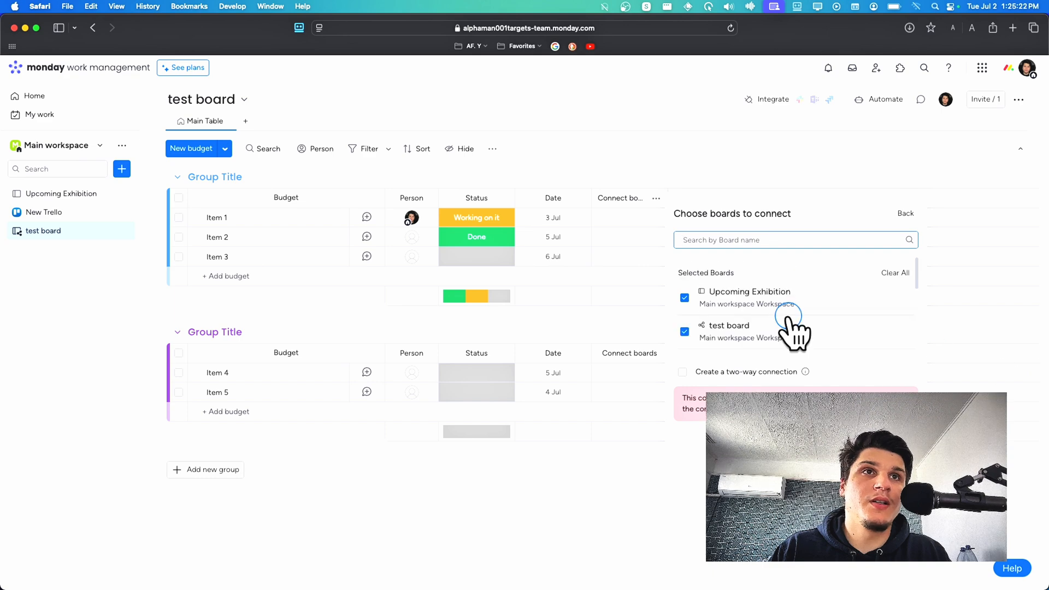
click(796, 443)
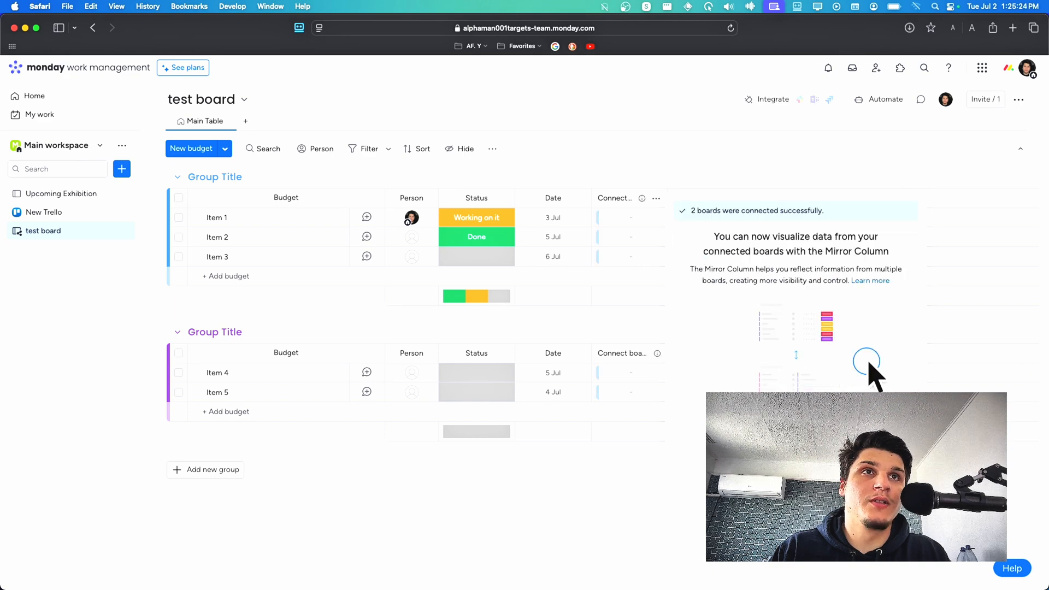
click(796, 459)
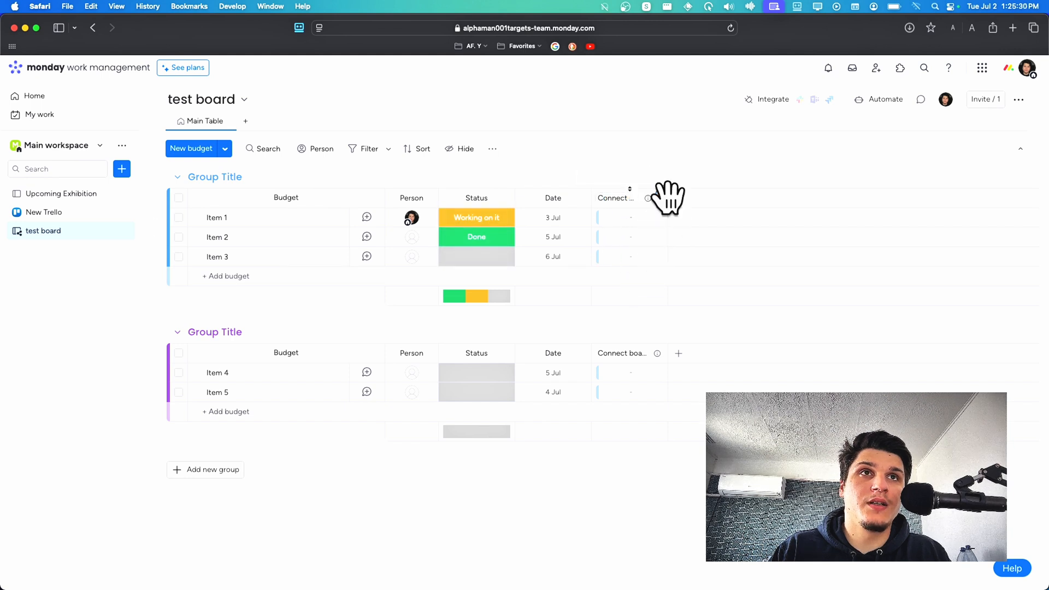
- Widen the Connect boards column and connect Item 1 to Painting Starry Night from the Upcoming Exhibition board
drag(668, 200, 728, 207)
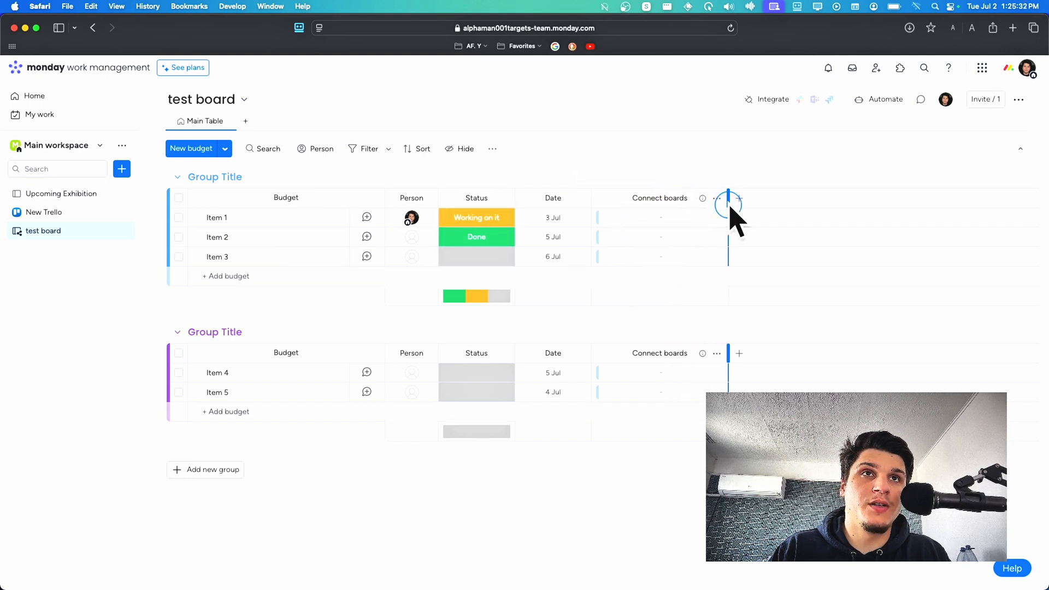
click(661, 219)
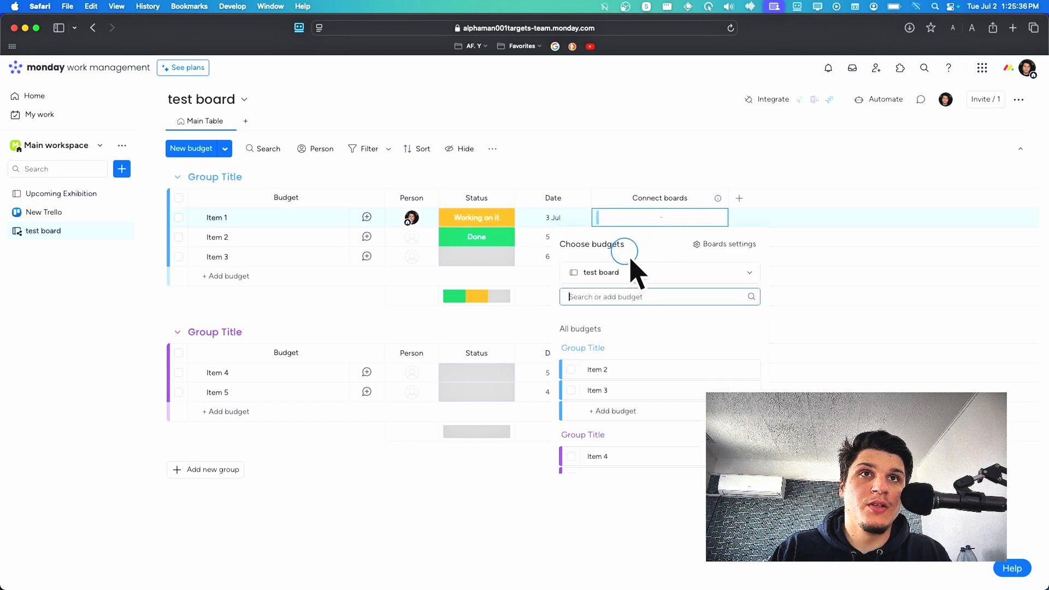
scroll(646, 374, down, 1)
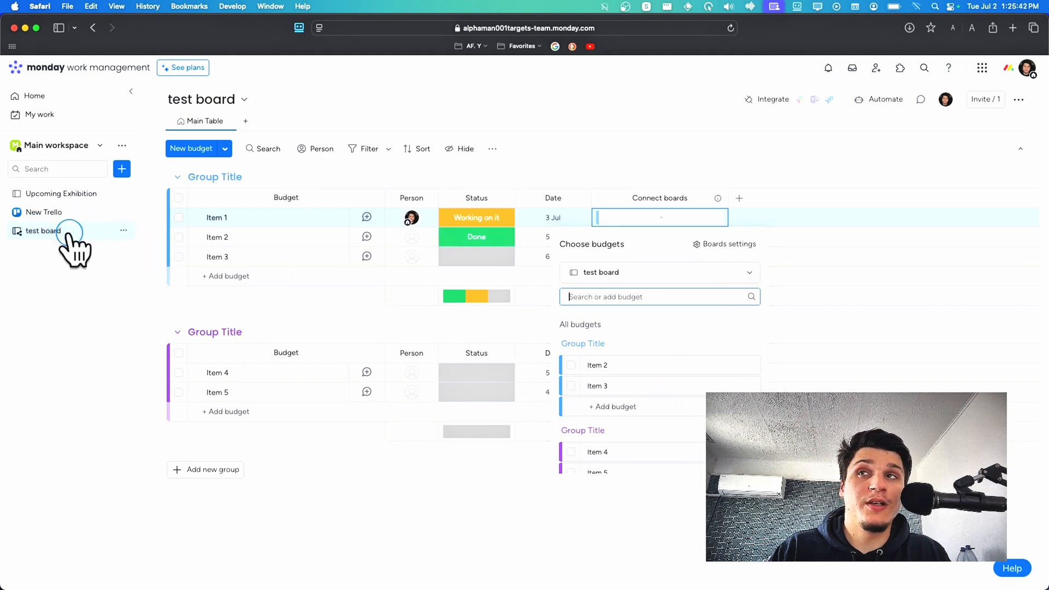
scroll(639, 351, down, 3)
scroll(650, 352, up, 4)
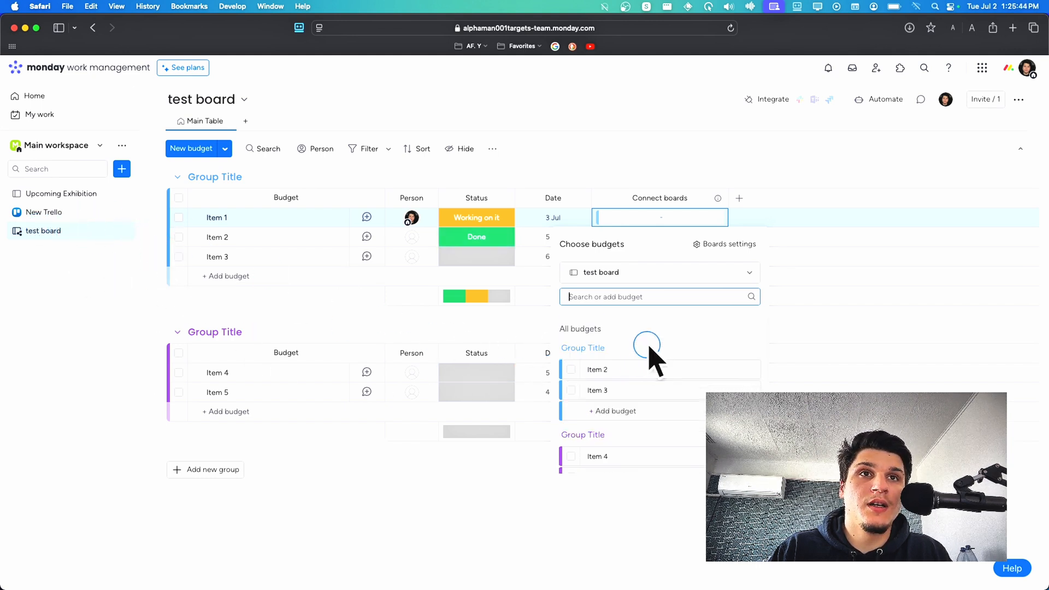
click(749, 274)
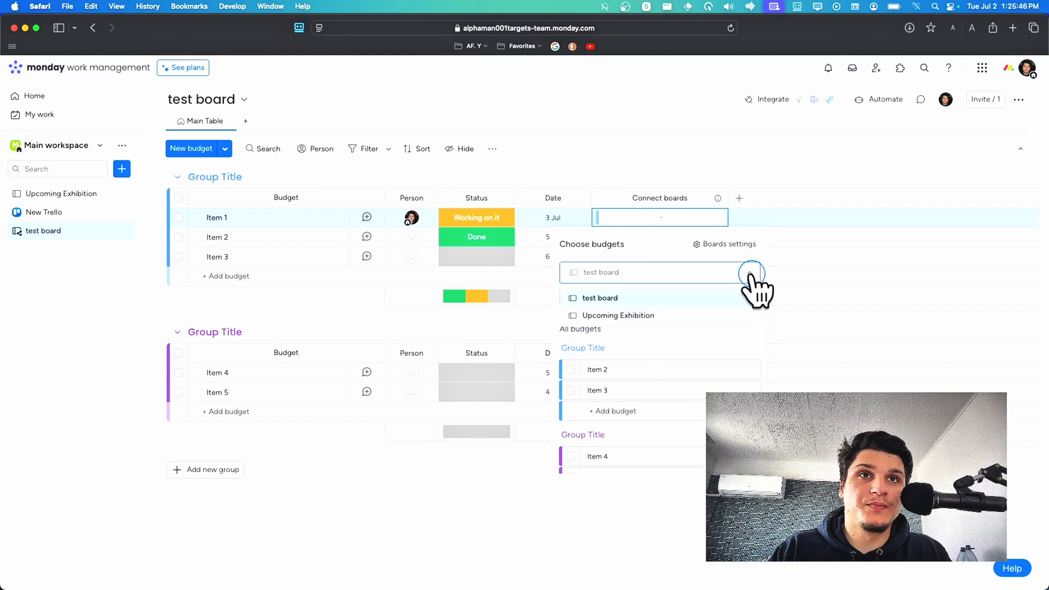
click(710, 317)
scroll(634, 360, down, 2)
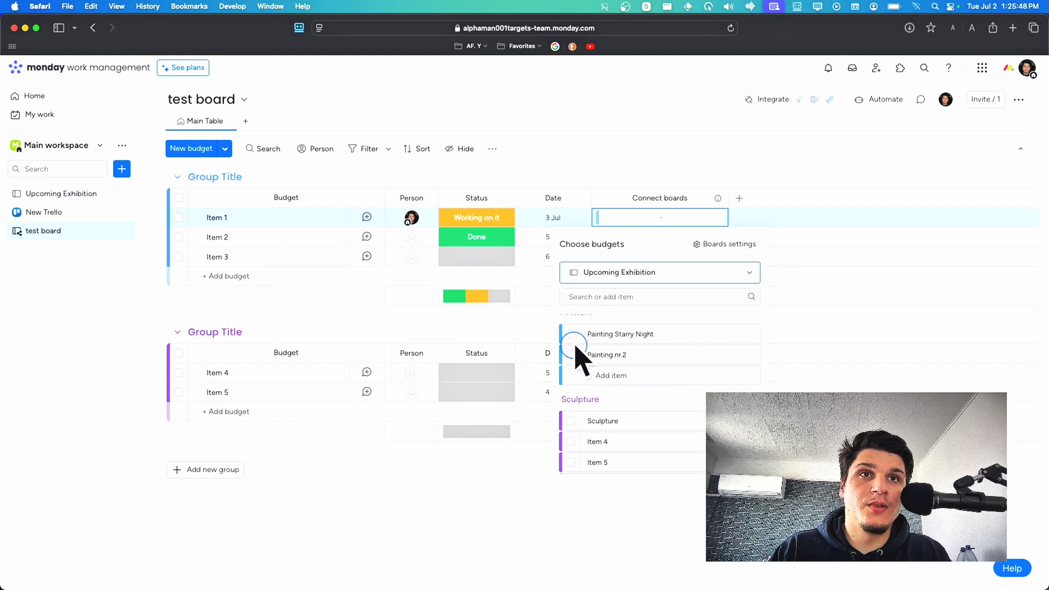
click(571, 335)
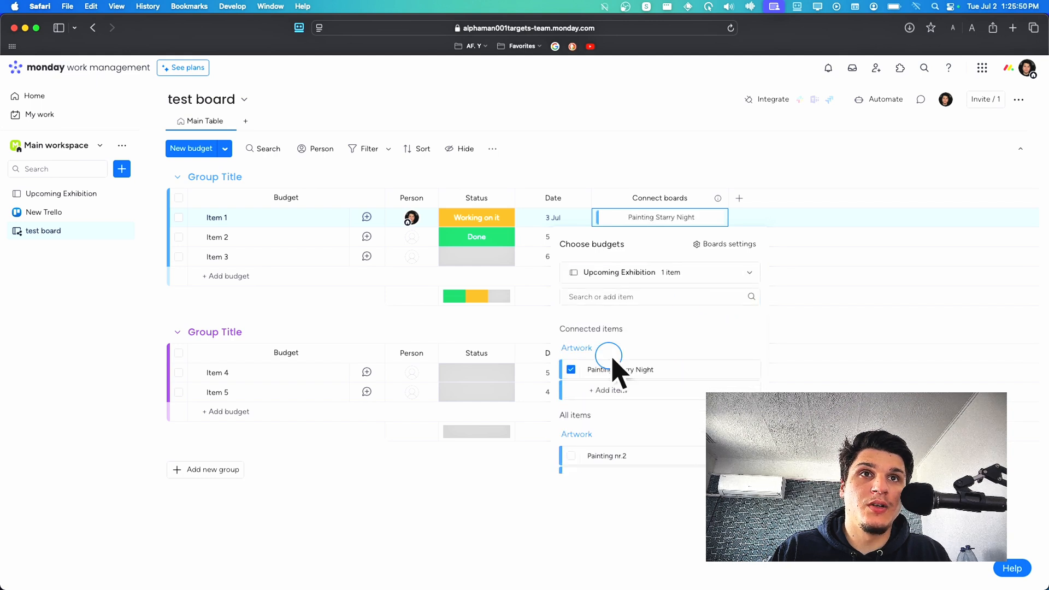
scroll(612, 360, down, 4)
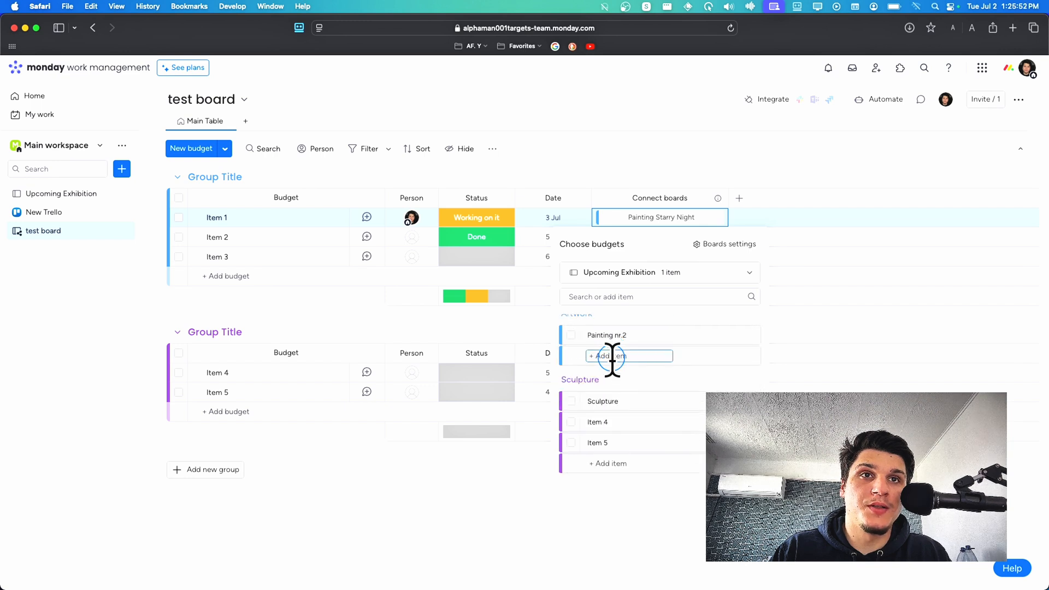
- Connect Item 1 to the Sculpture item as well, and disconnect test board from the Connect boards column
click(572, 400)
click(808, 427)
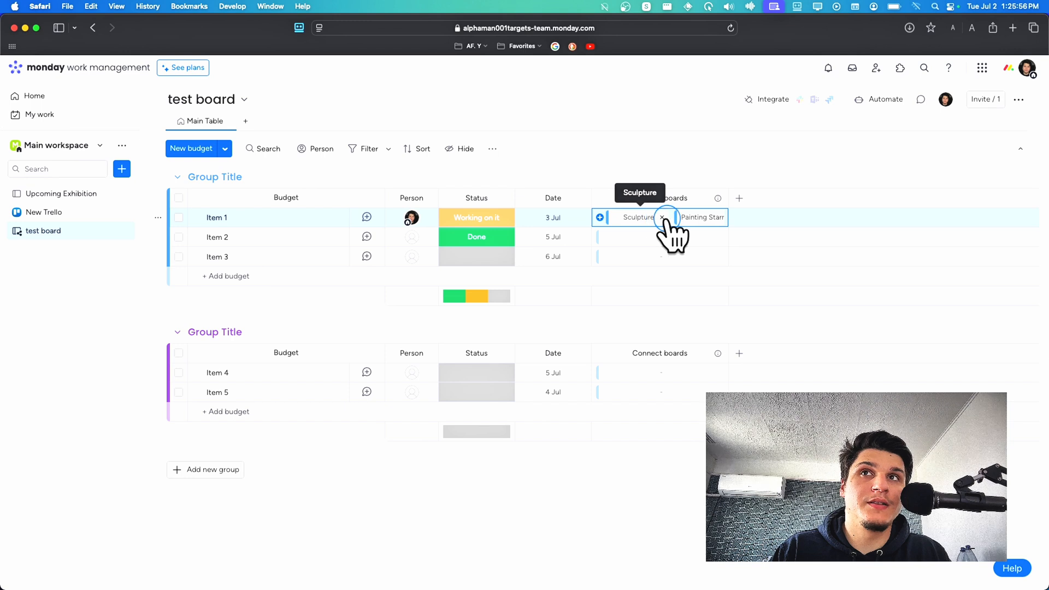
click(608, 239)
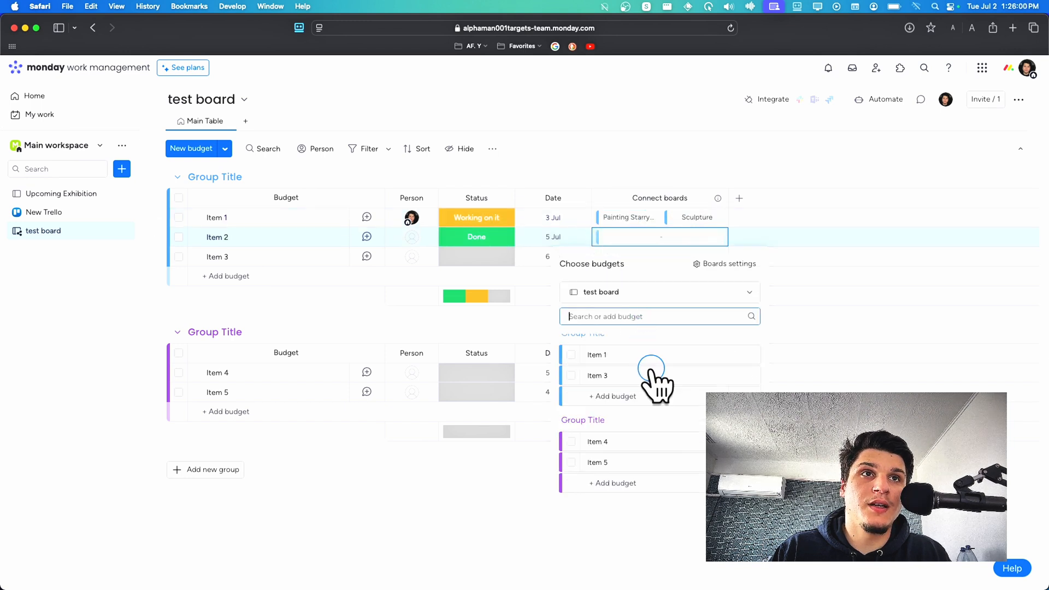
click(710, 265)
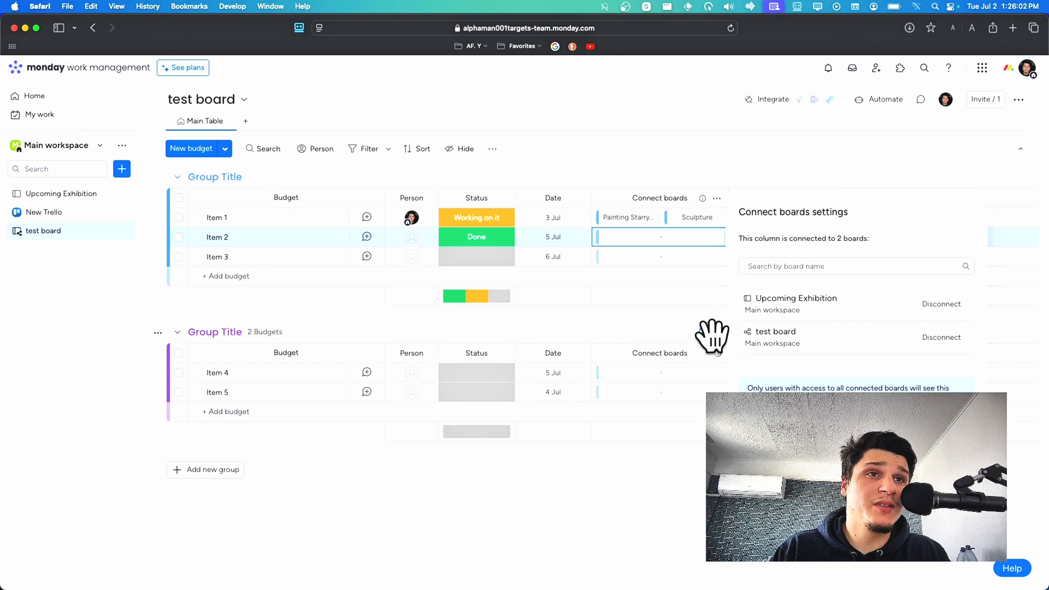
click(927, 337)
click(733, 304)
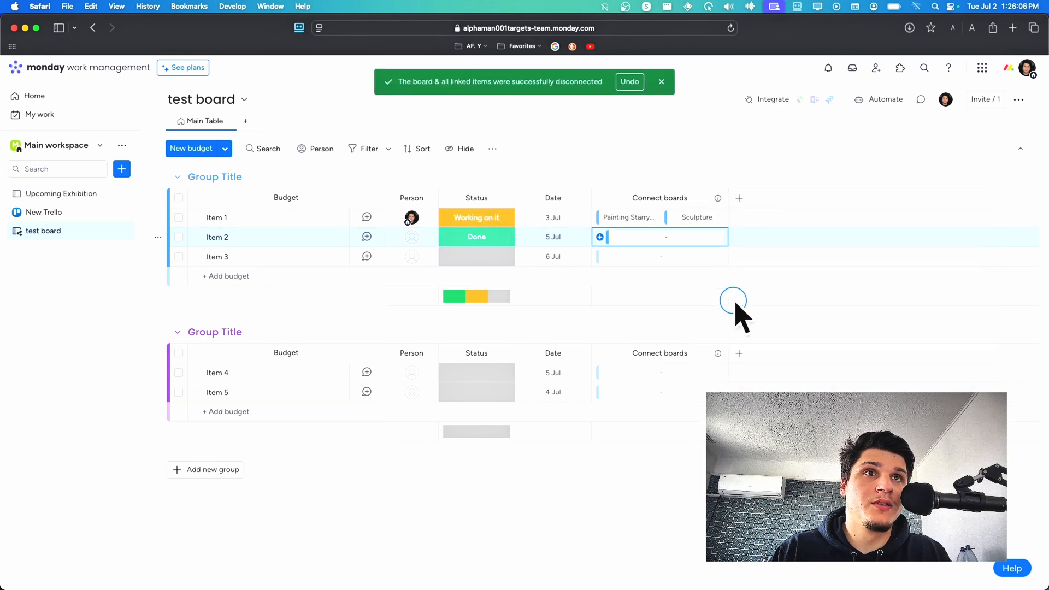
click(718, 200)
mouse_move(770, 206)
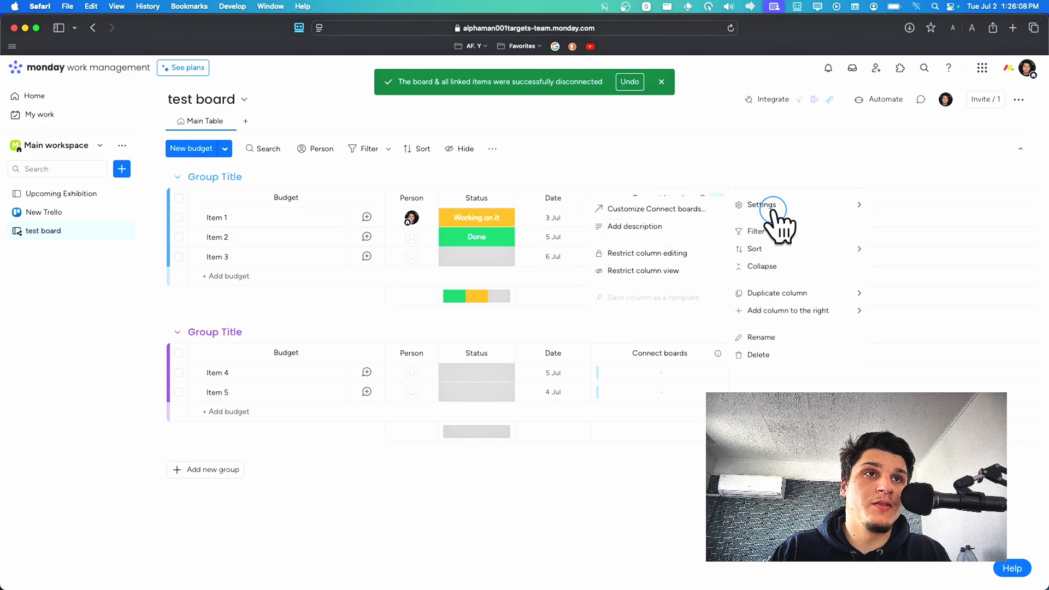
click(660, 209)
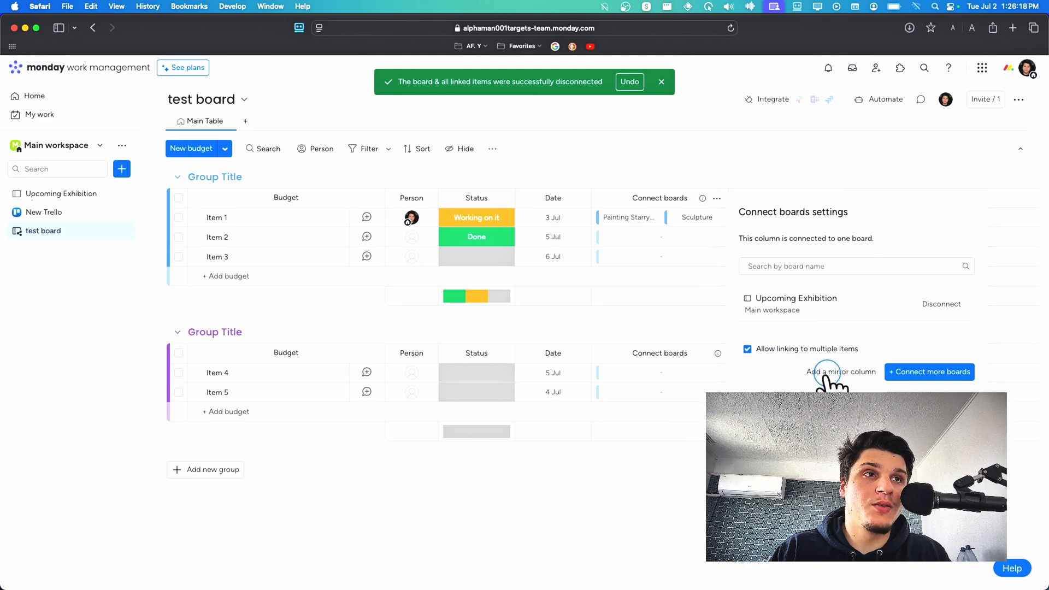
click(891, 373)
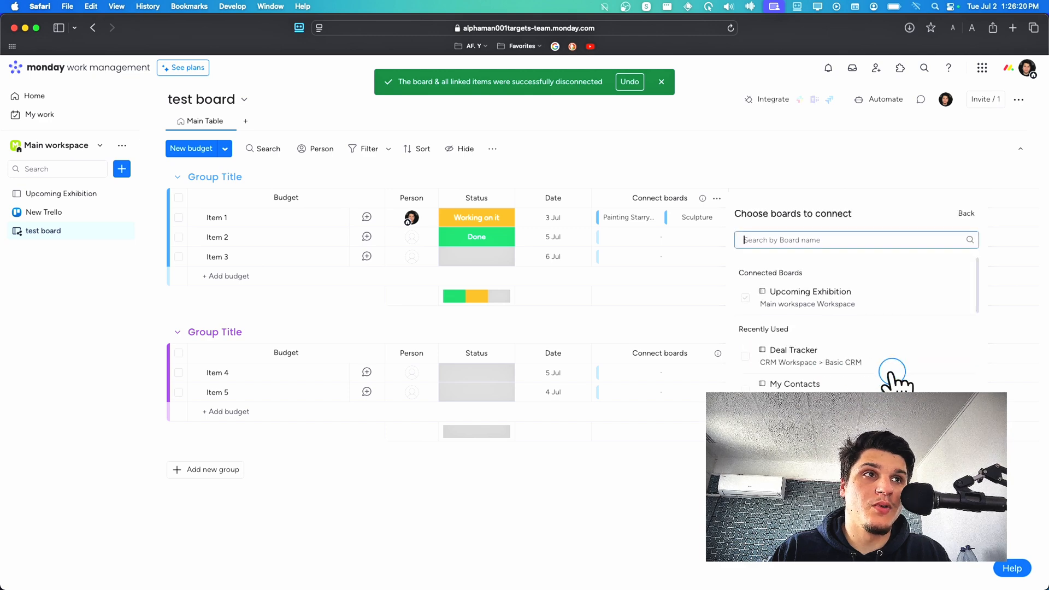
click(796, 188)
- Add a mirror column from the Connect boards column's settings and have it mirror the Person column of Upcoming Exhibition
click(721, 197)
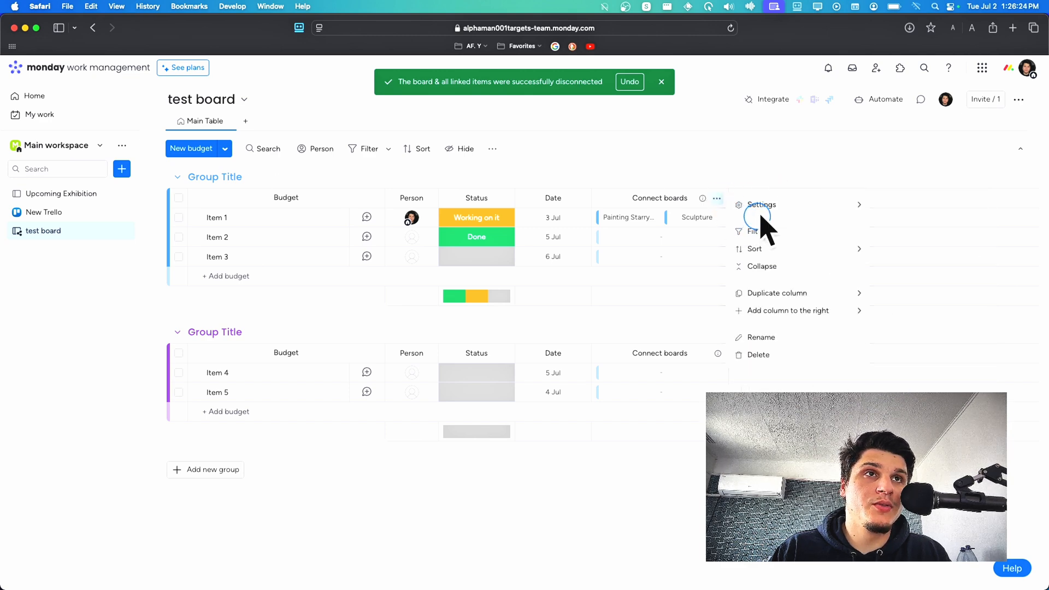
mouse_move(759, 205)
click(703, 207)
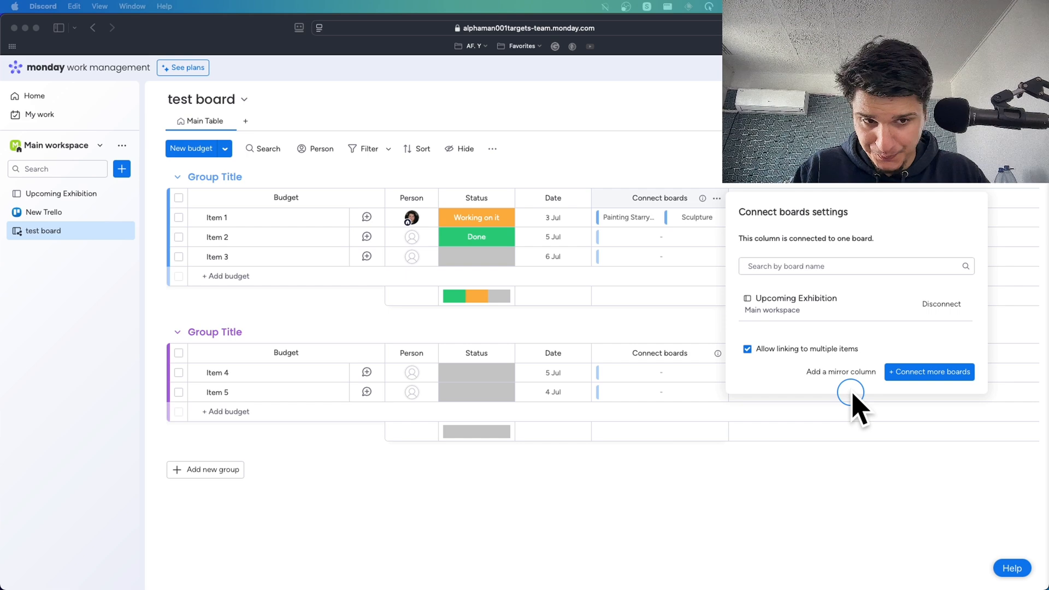
click(852, 394)
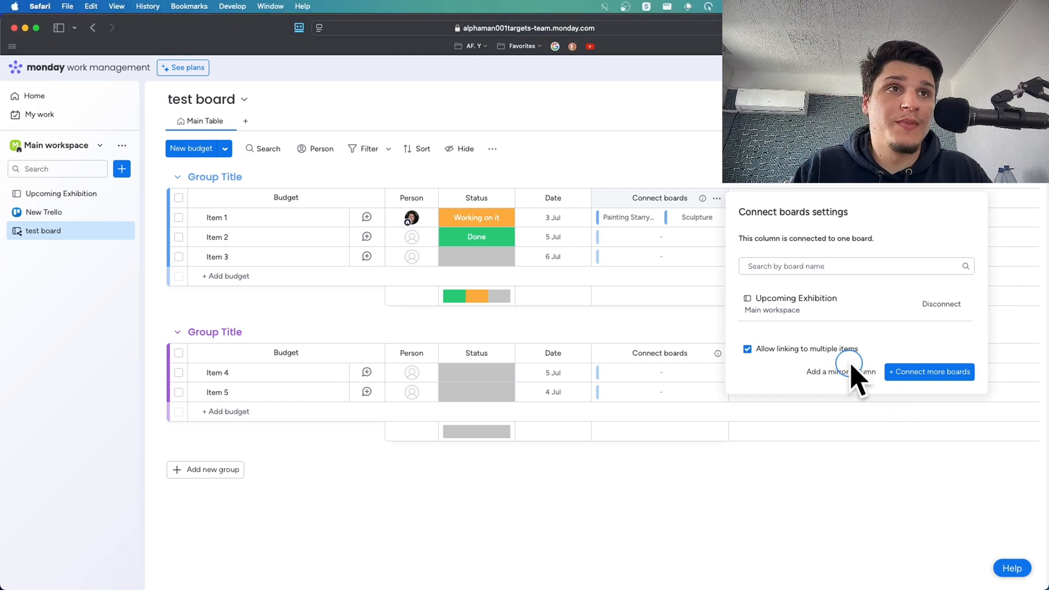
click(854, 376)
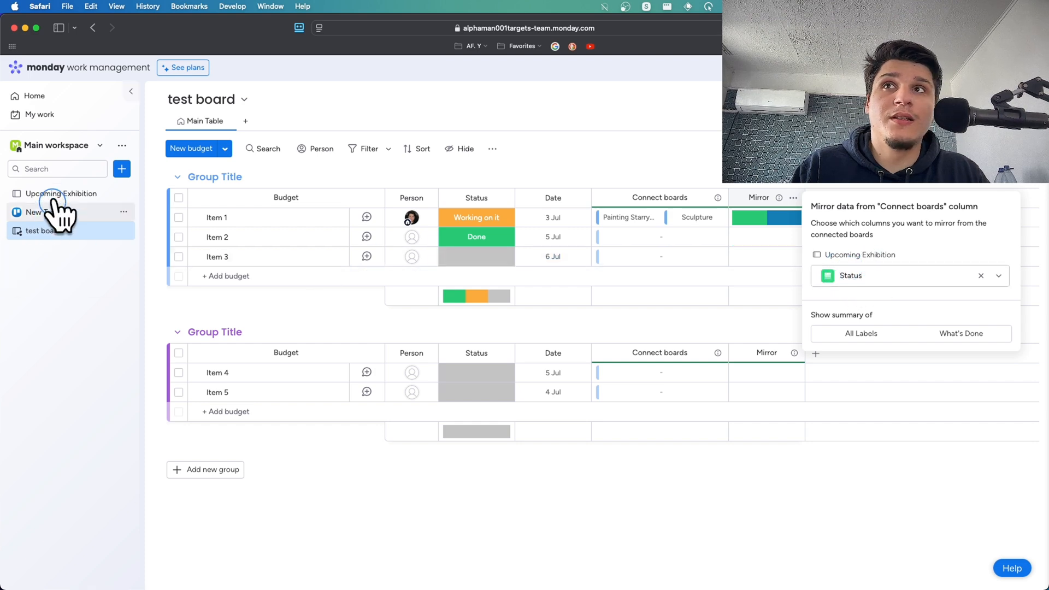
click(882, 276)
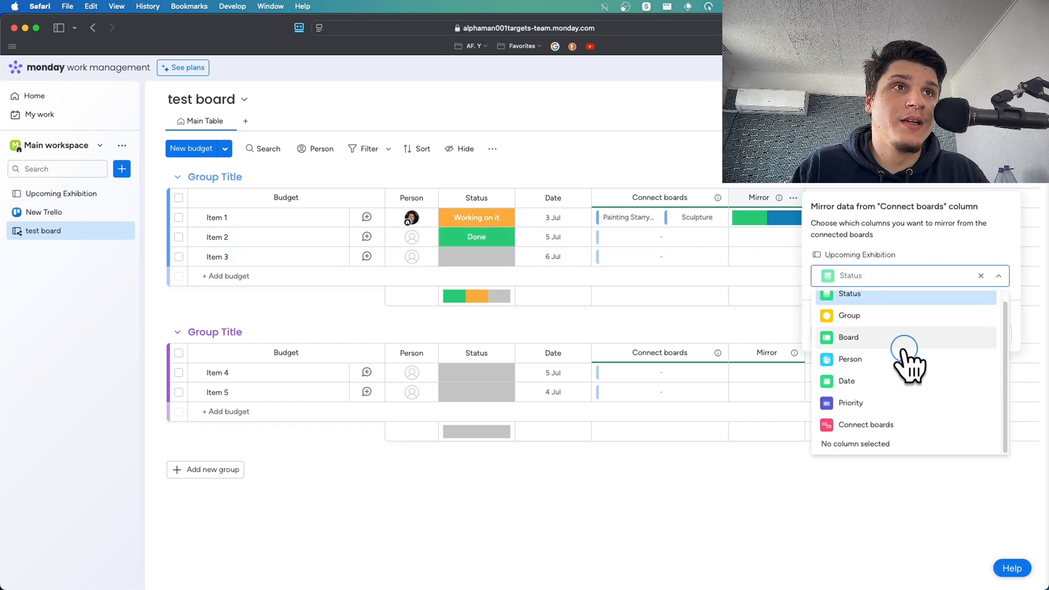
click(901, 361)
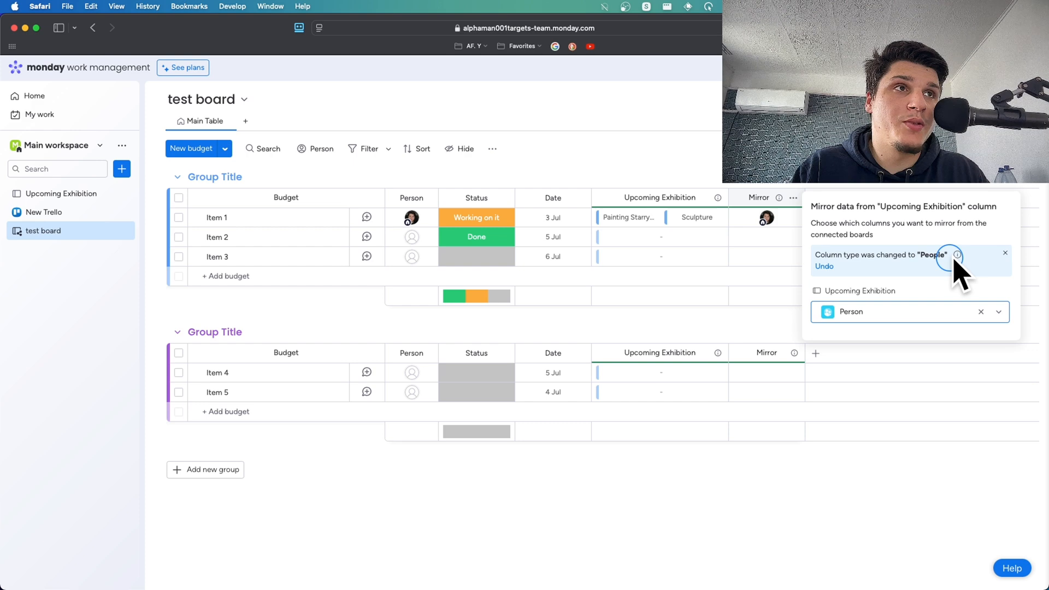
mouse_move(956, 257)
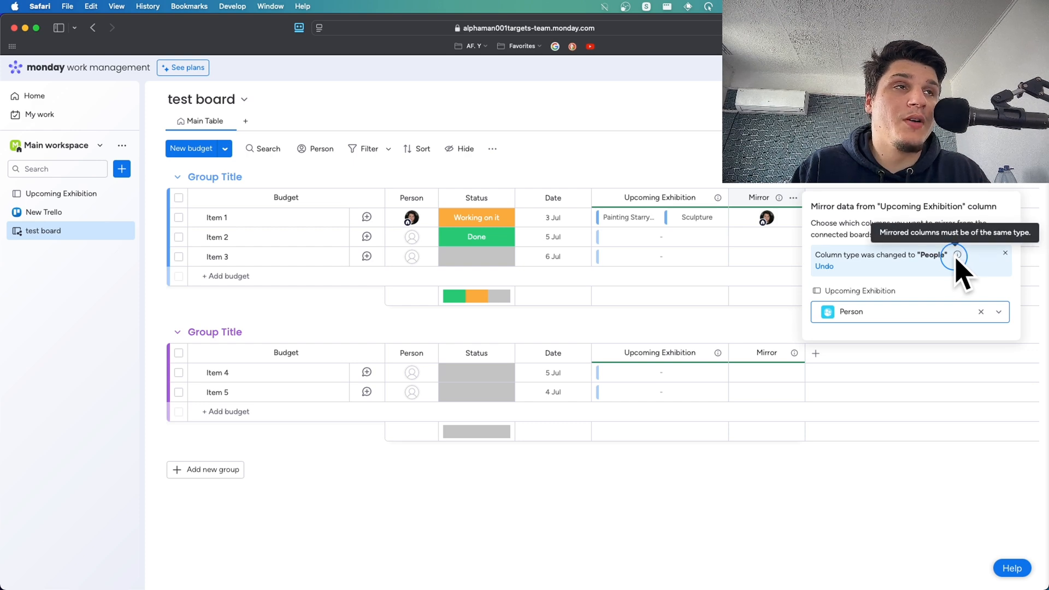
click(859, 356)
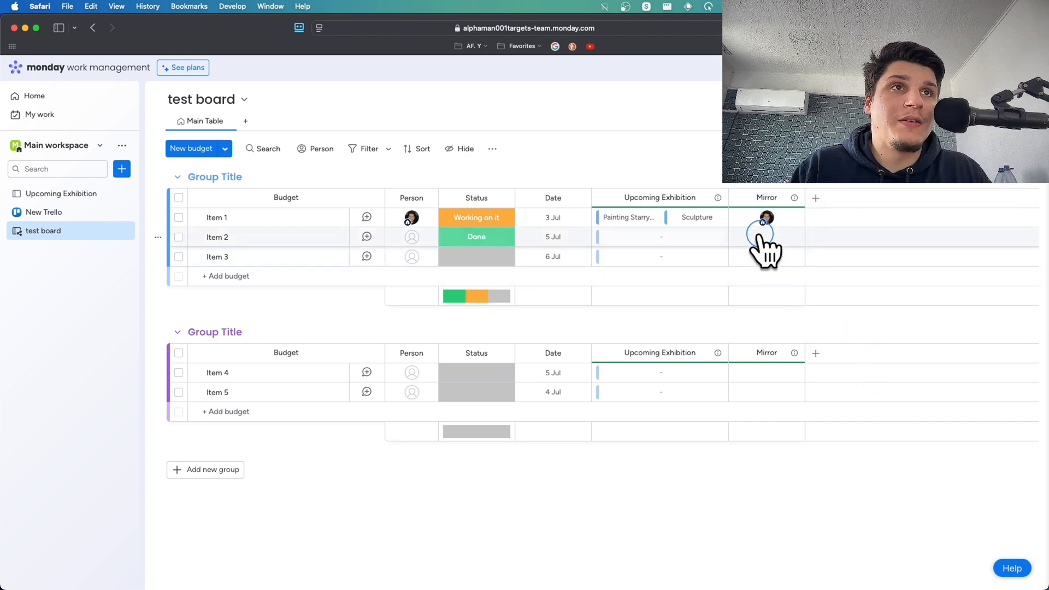
- Open the Sculpture item's card from Item 2's connection choices and set its Status to Stuck
click(616, 237)
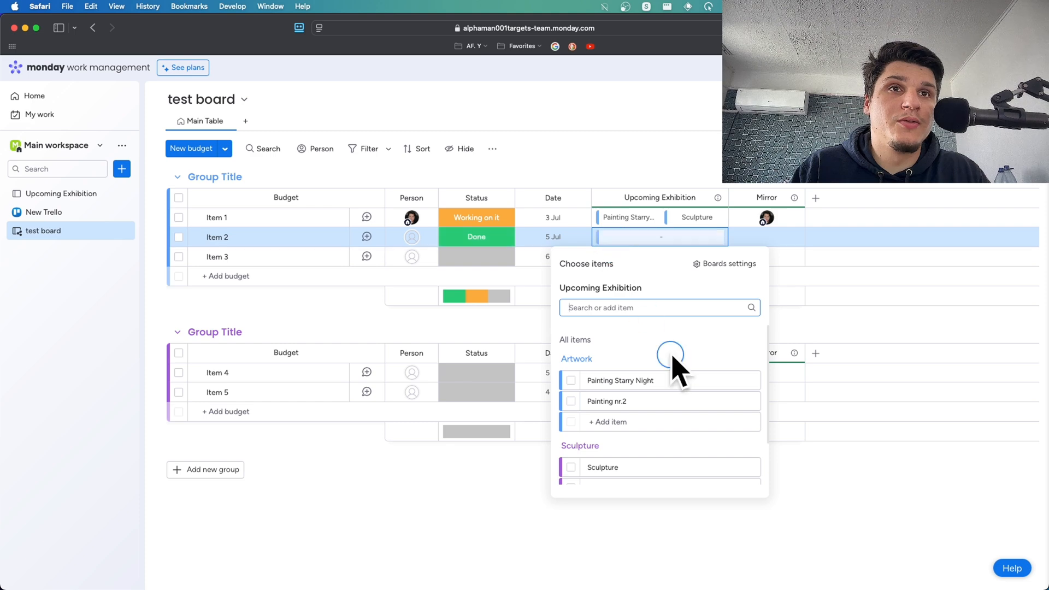
scroll(675, 367, down, 1)
click(615, 429)
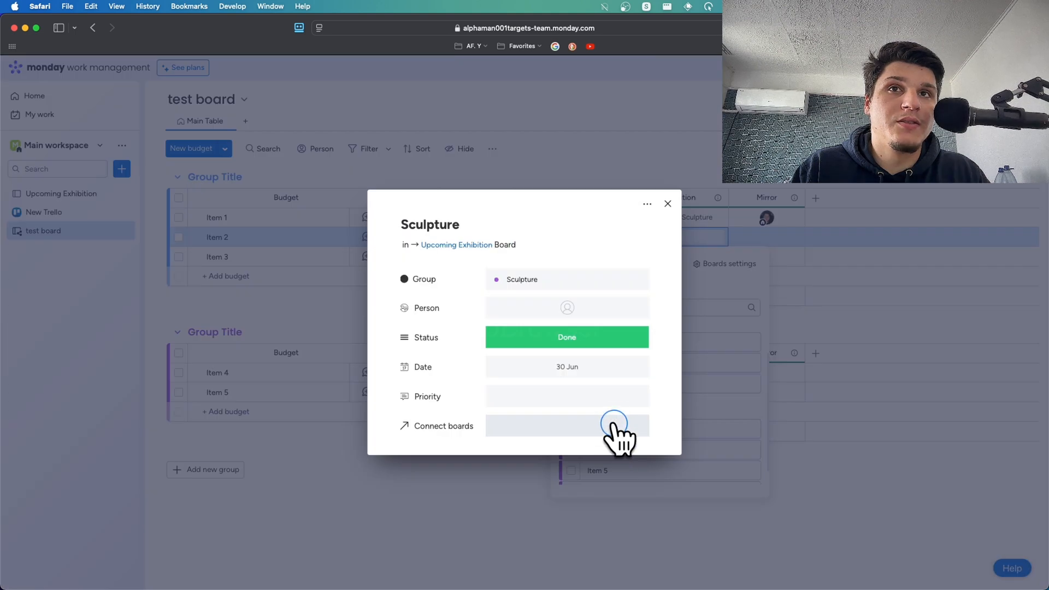
click(570, 341)
click(580, 394)
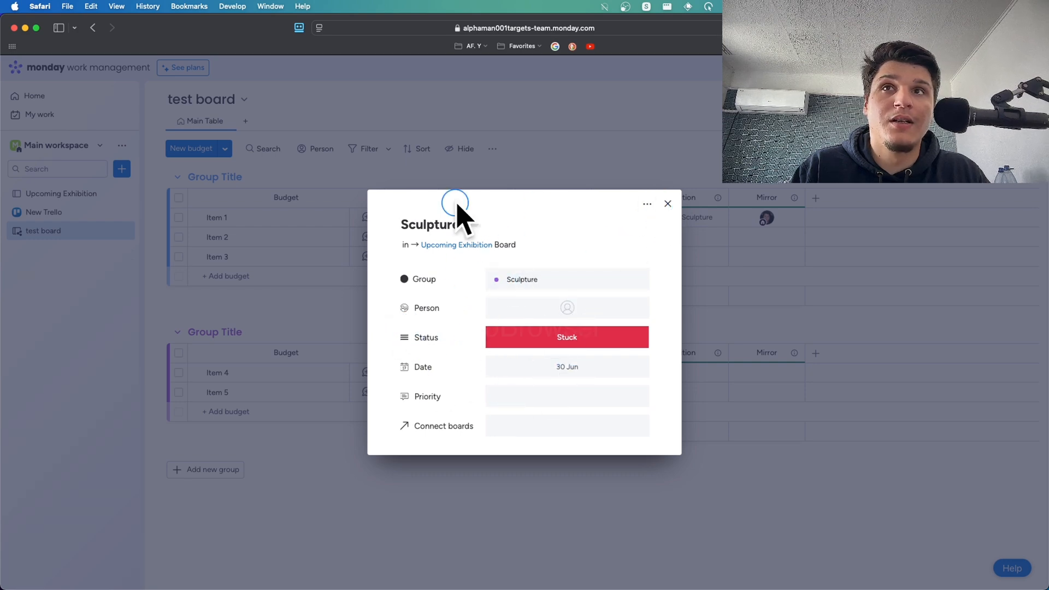
click(668, 203)
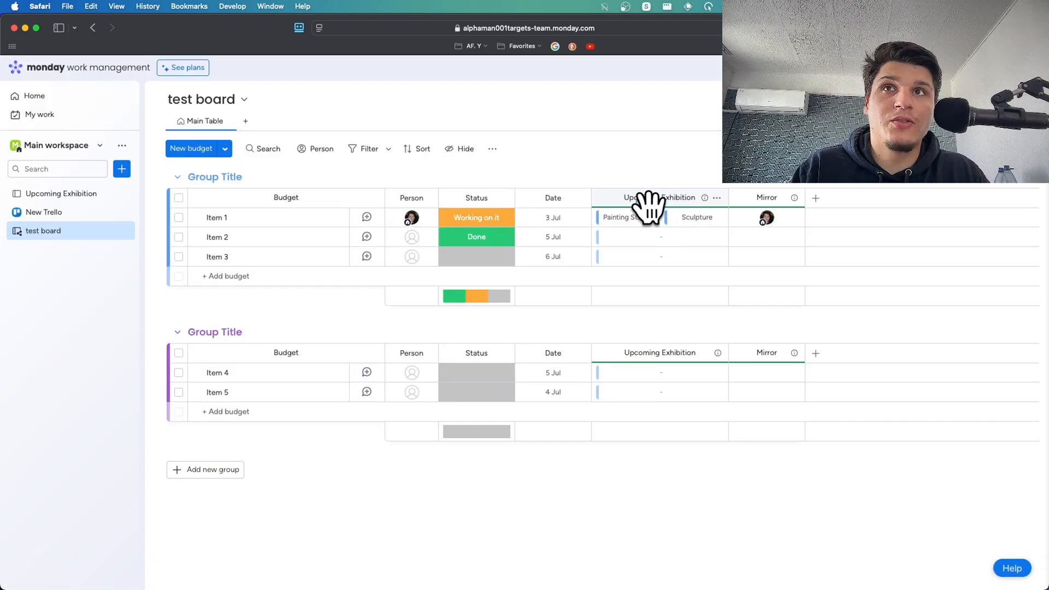
- Open the Upcoming Exhibition board and check the Sculpture item's status and updates
click(82, 194)
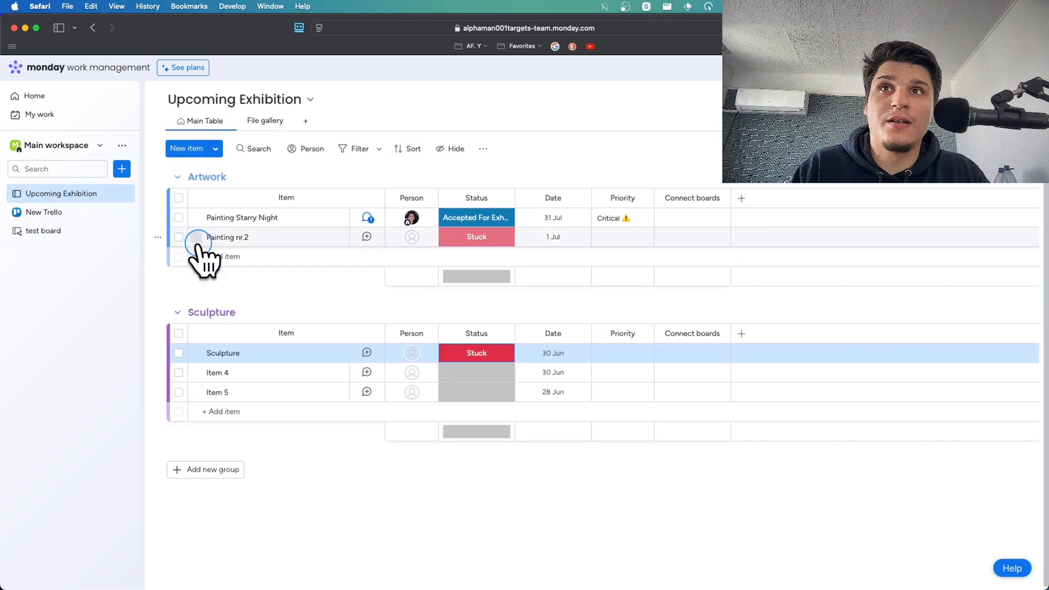
click(476, 354)
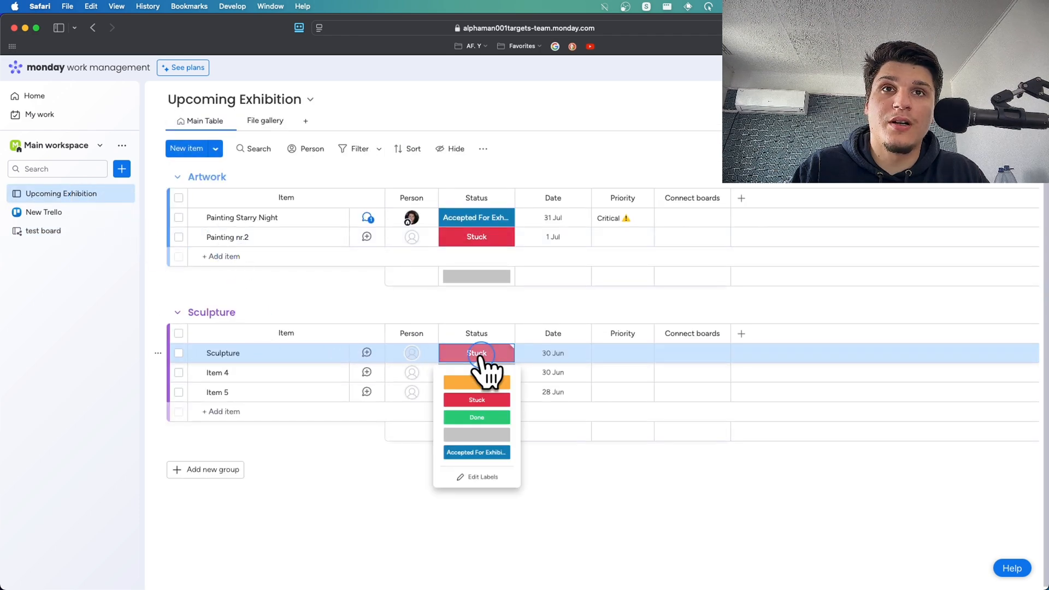
click(288, 353)
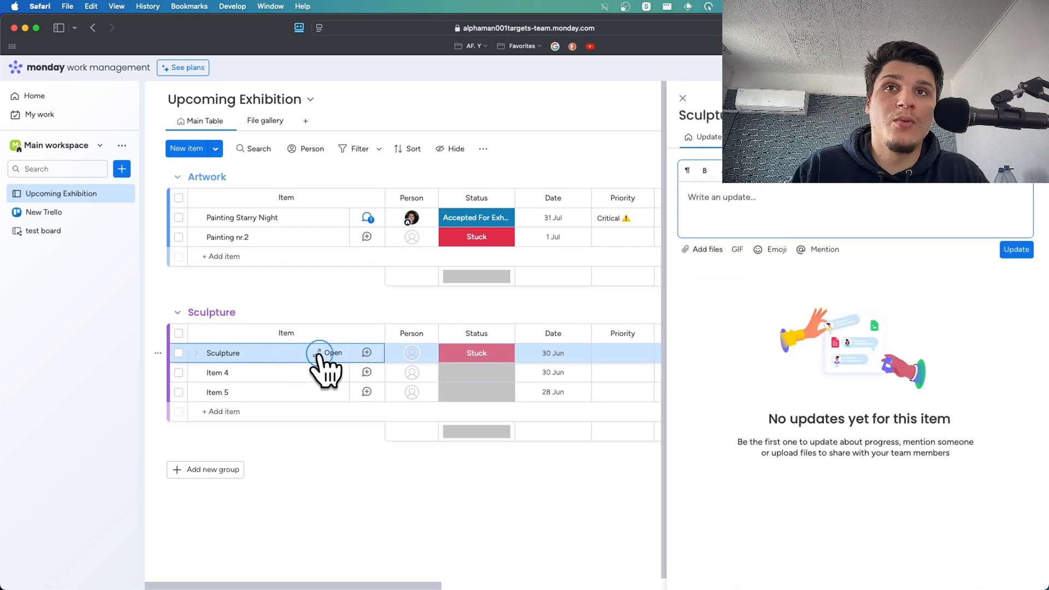
click(576, 244)
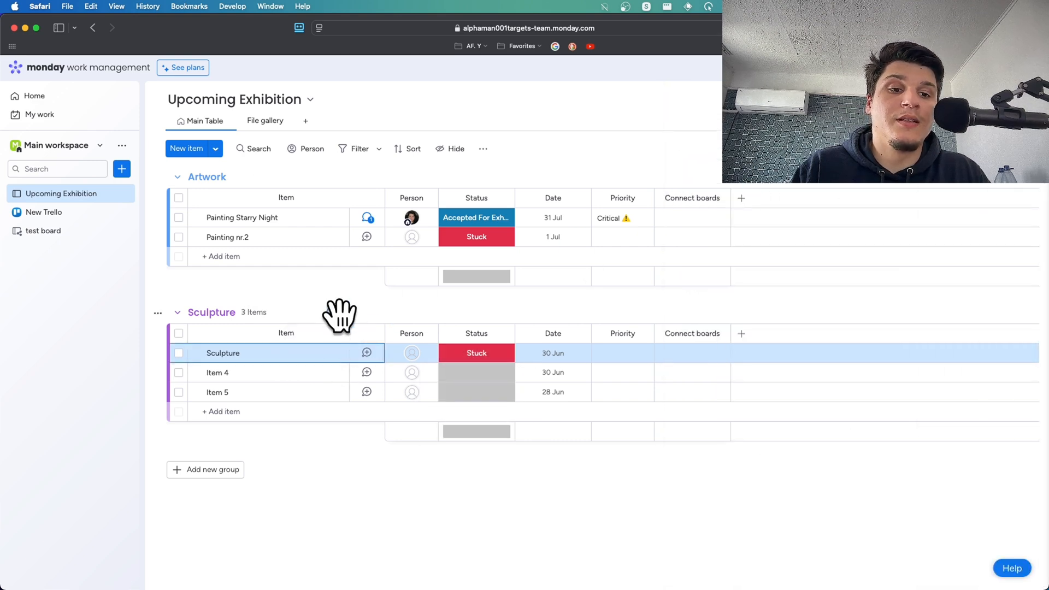
- Return to test board and change its board type from shareable to private
click(123, 212)
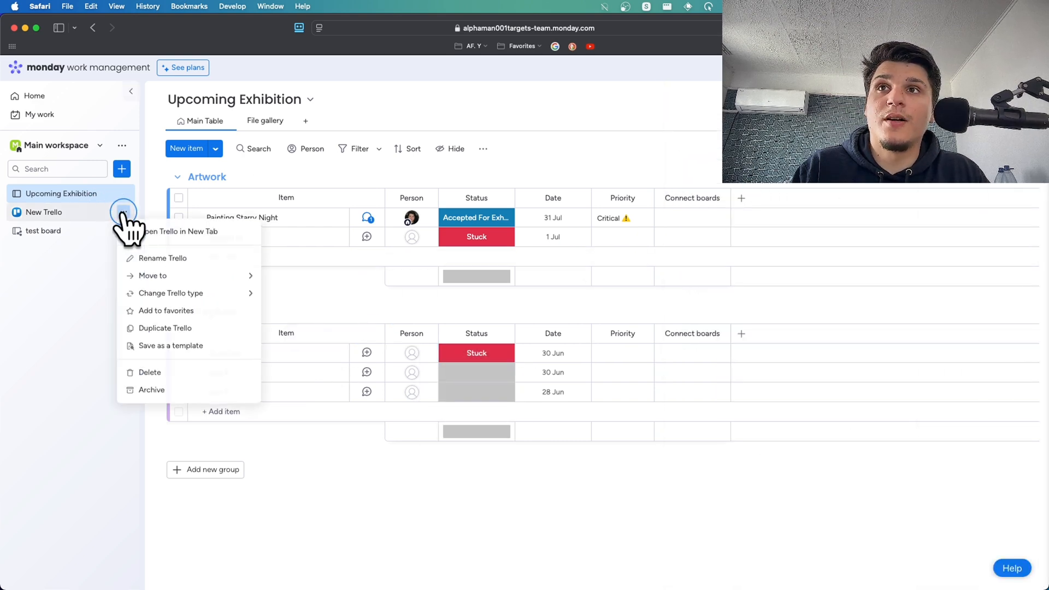
click(90, 231)
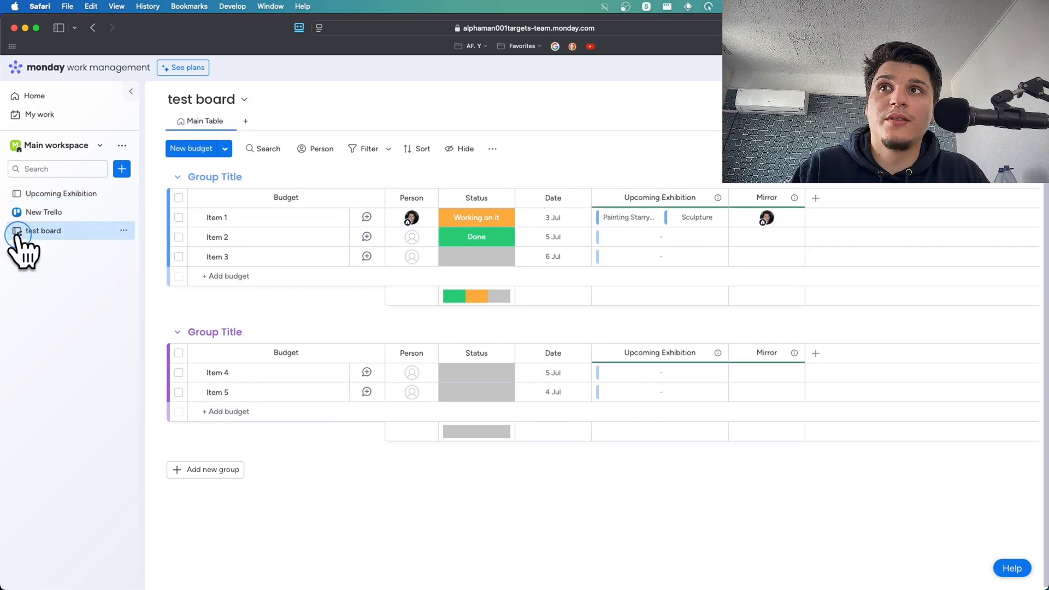
mouse_move(19, 235)
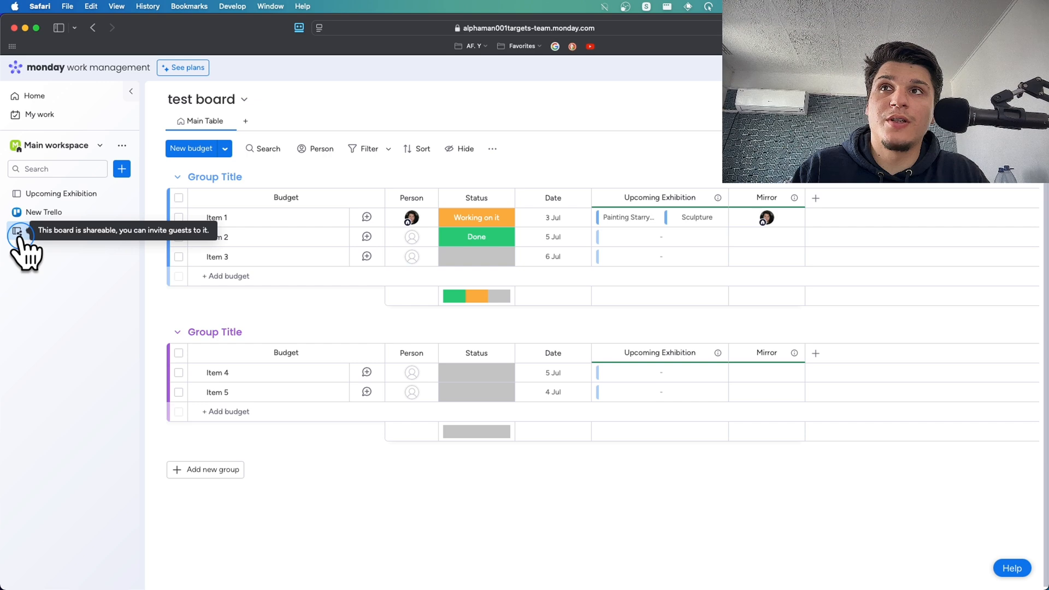
click(124, 230)
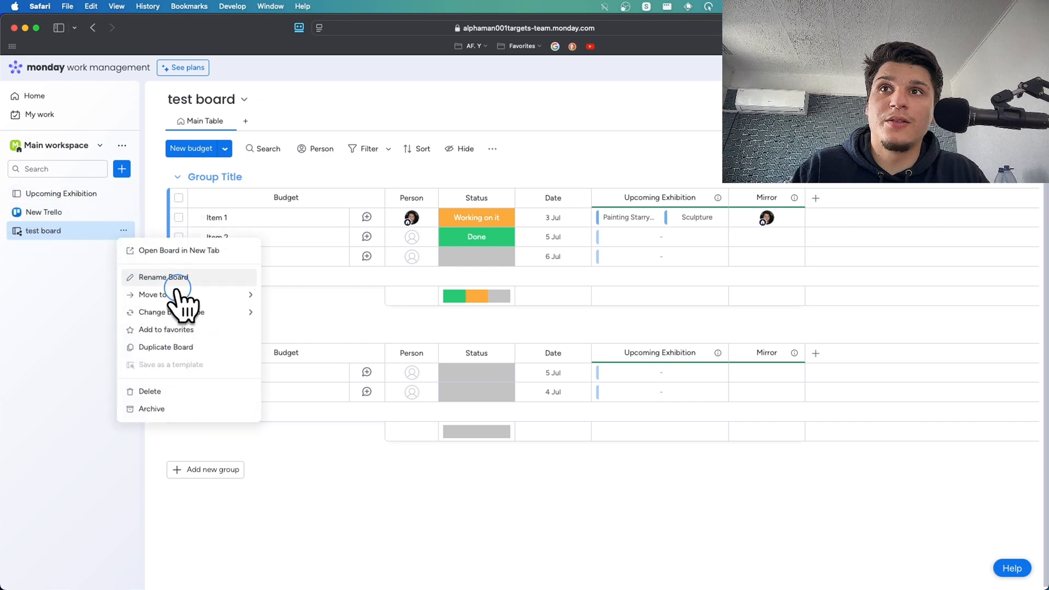
mouse_move(189, 310)
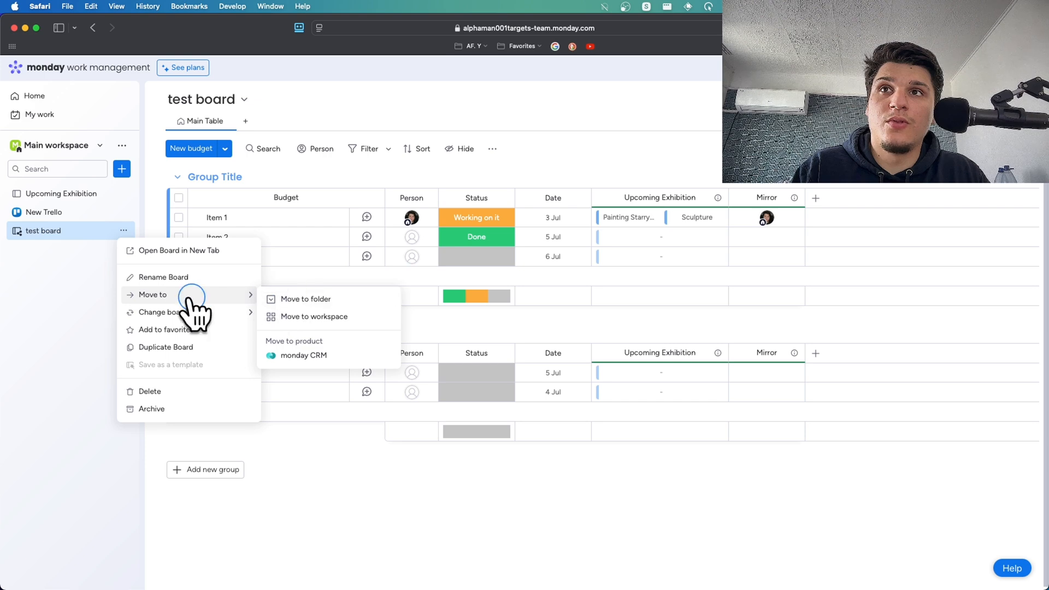
mouse_move(230, 314)
click(309, 334)
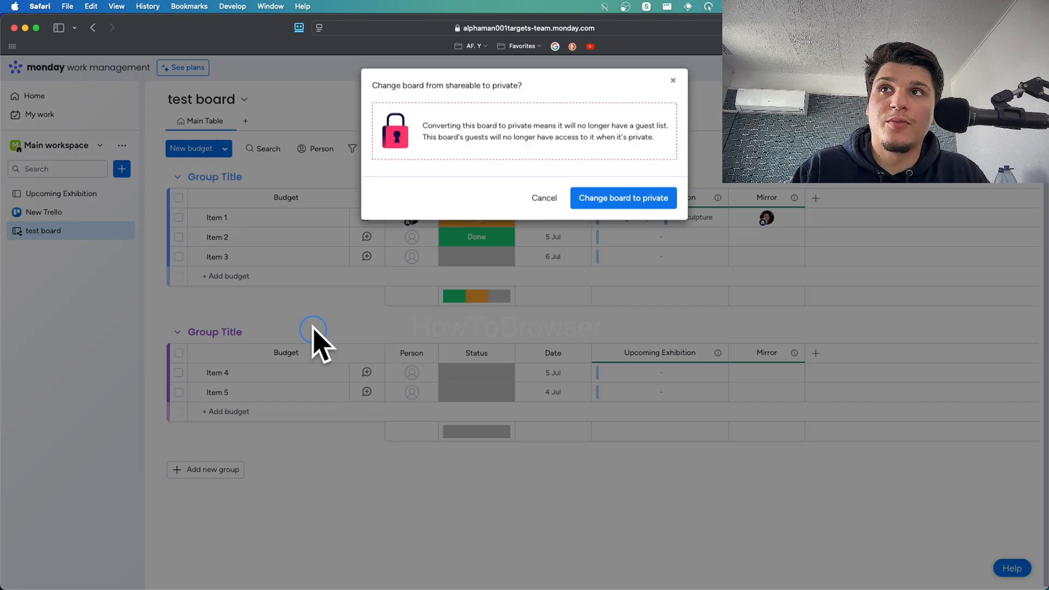
click(634, 203)
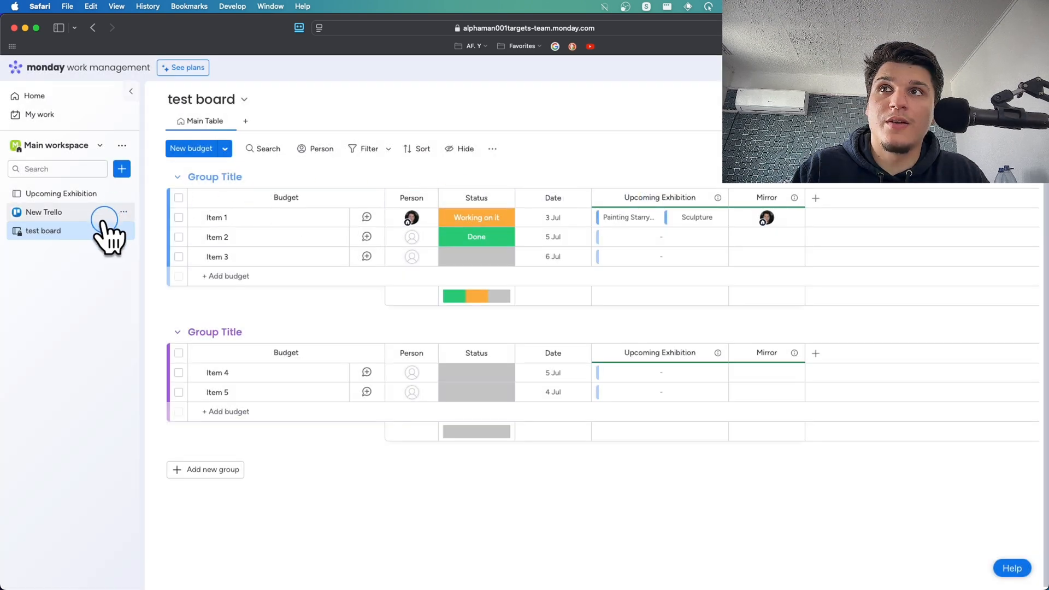
click(18, 231)
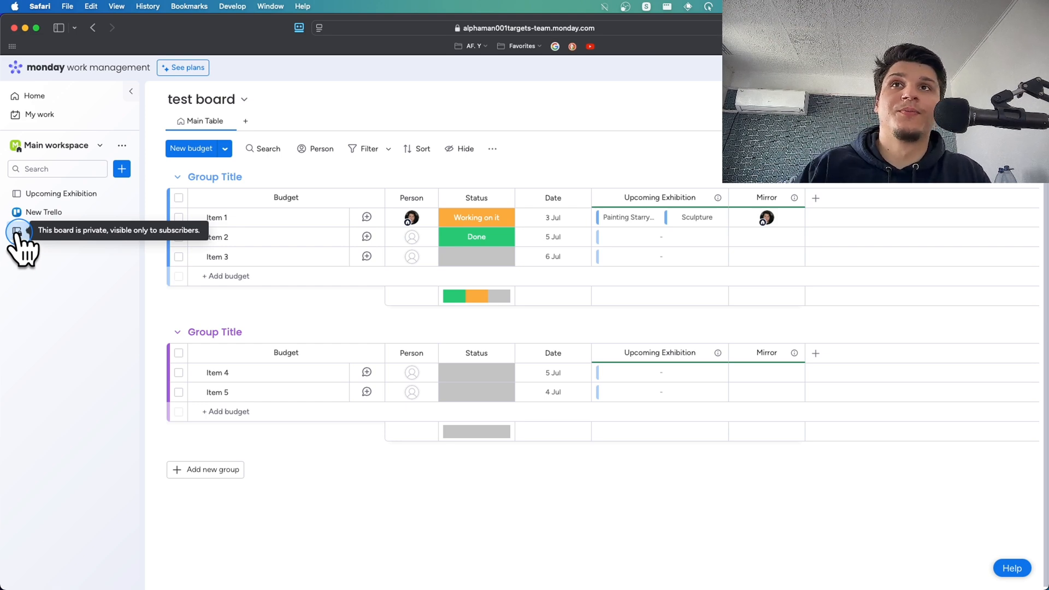
click(307, 153)
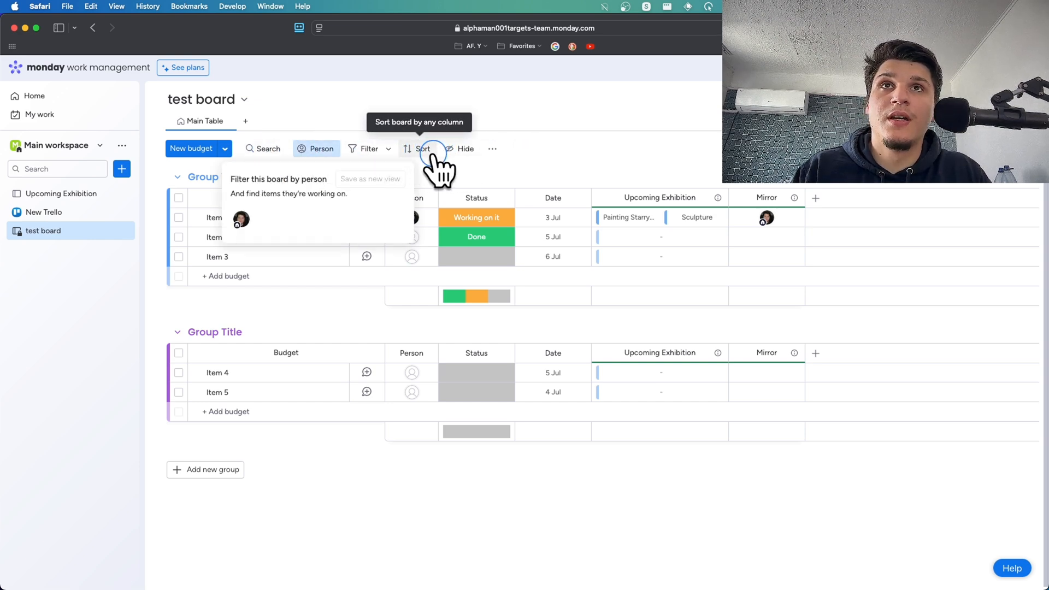
click(491, 150)
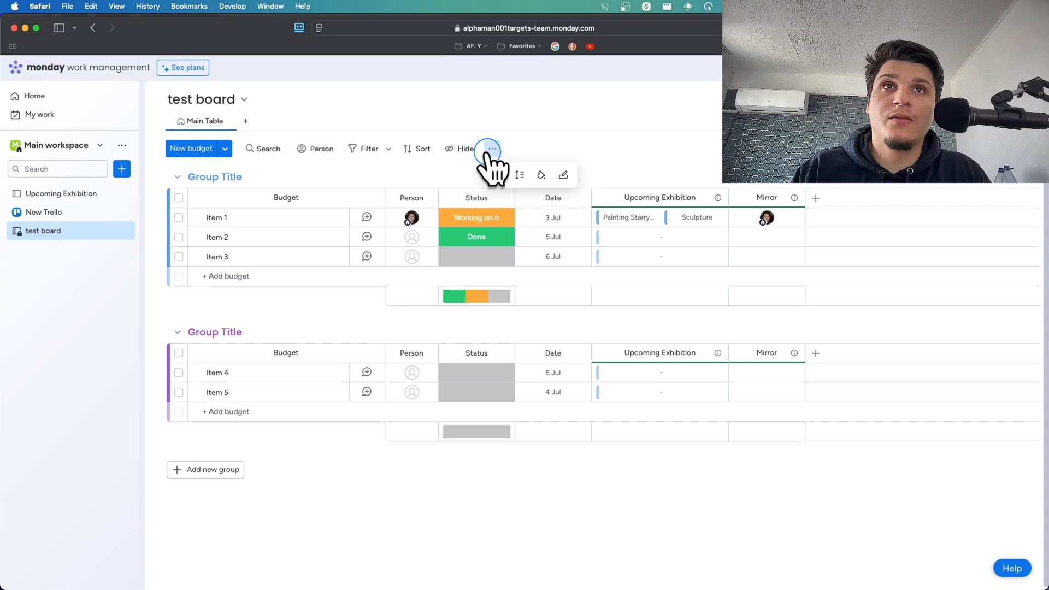
click(419, 152)
click(365, 150)
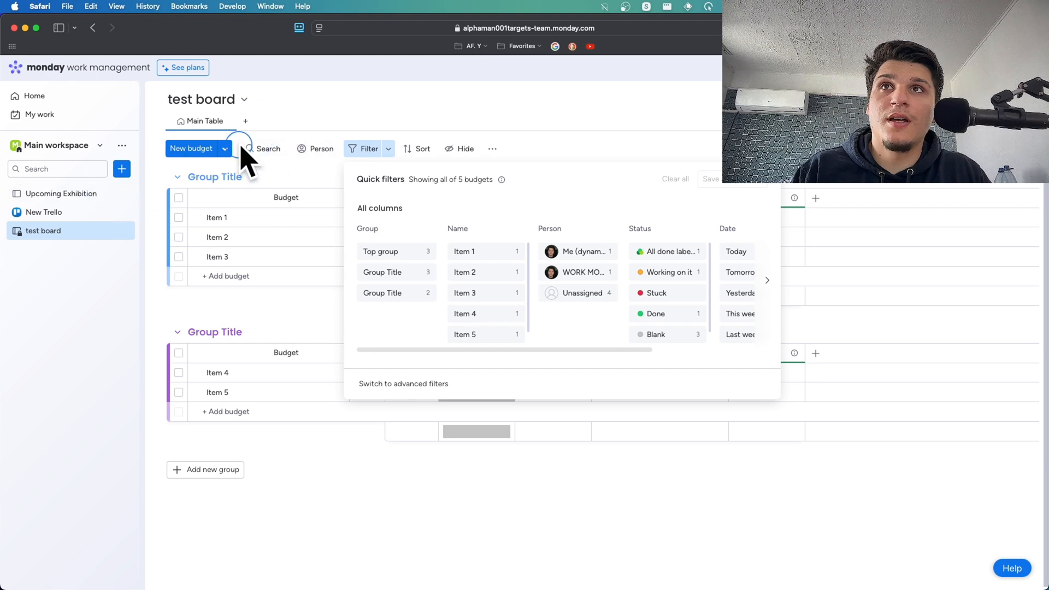
click(486, 152)
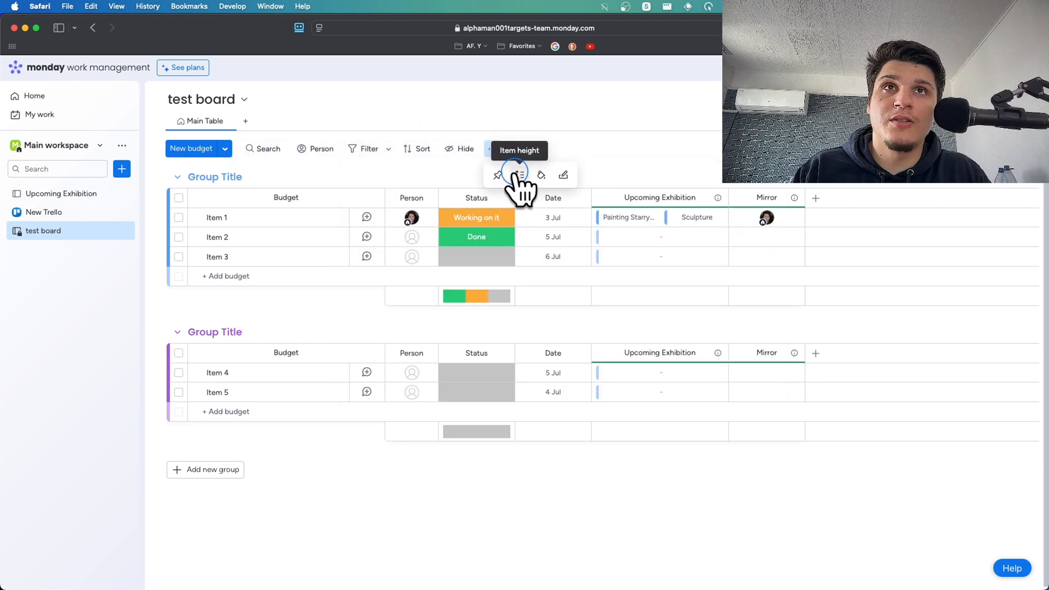
- Increase the item height of test board's rows in two stages and check the taller rows
click(517, 175)
click(550, 216)
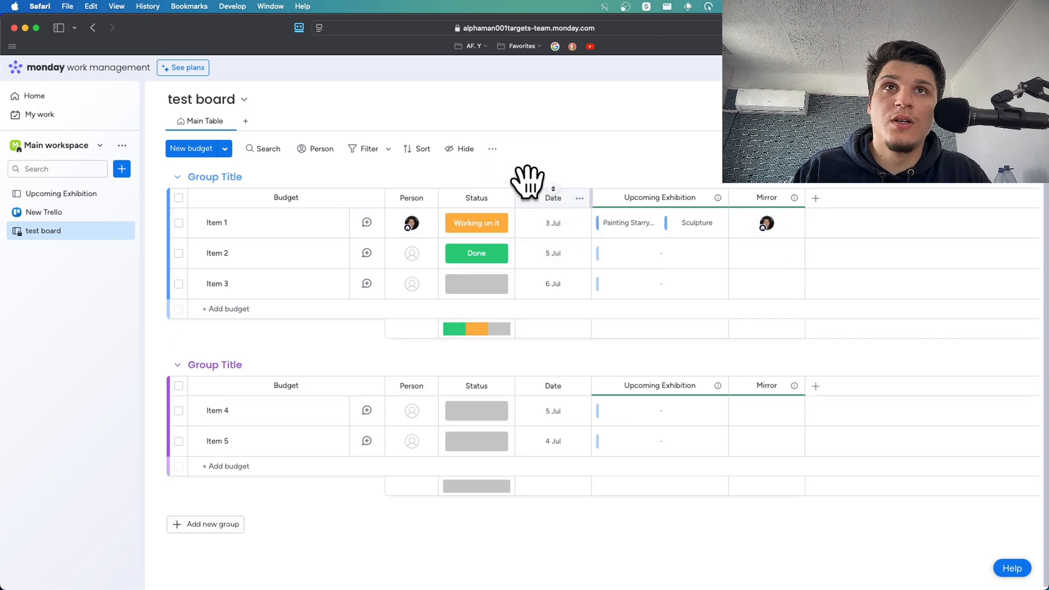
click(493, 149)
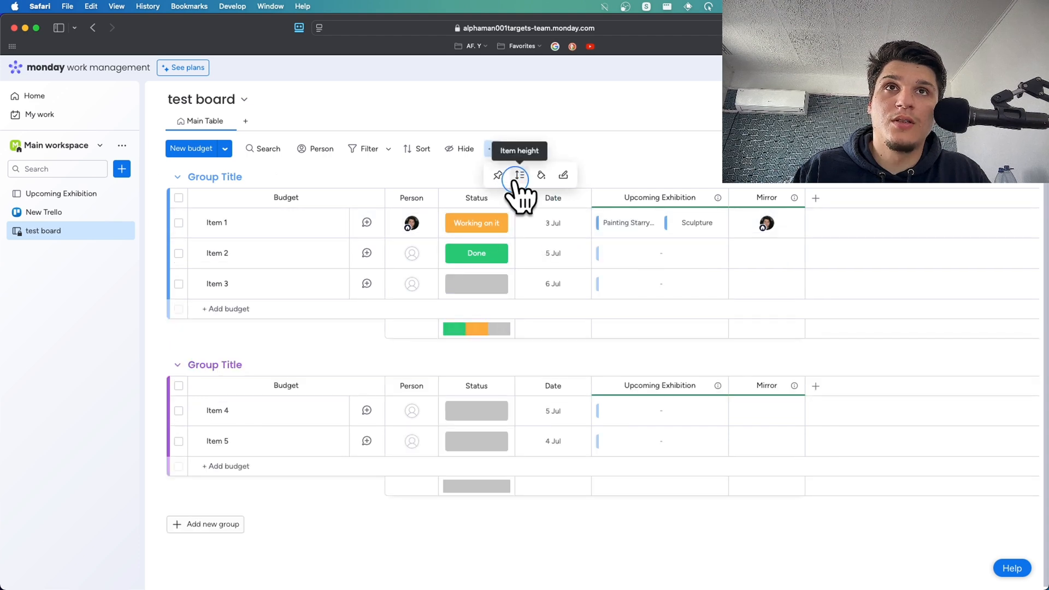
click(517, 175)
click(559, 238)
scroll(367, 237, down, 2)
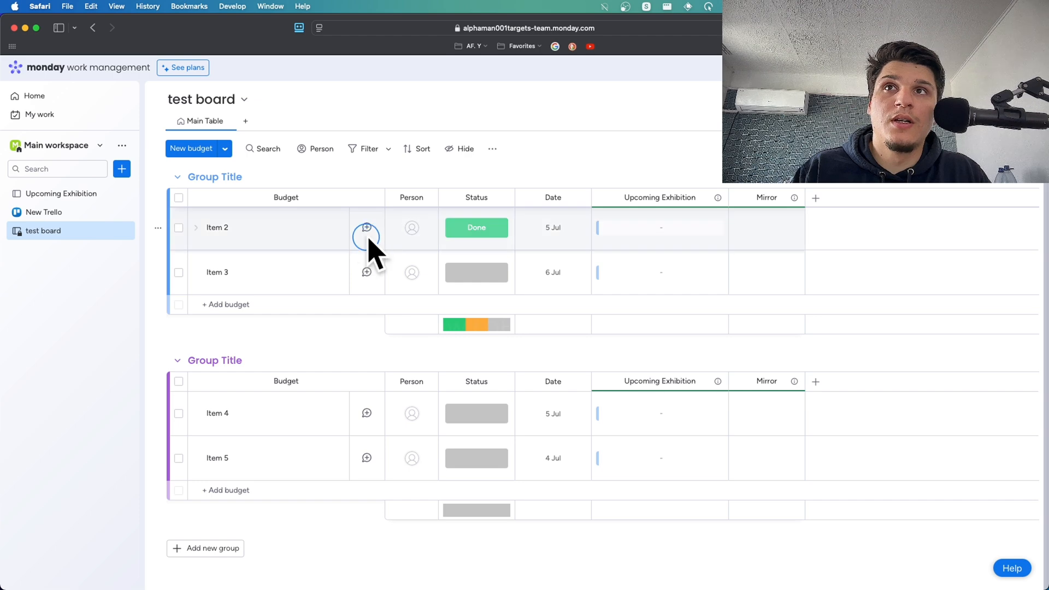
scroll(367, 237, up, 2)
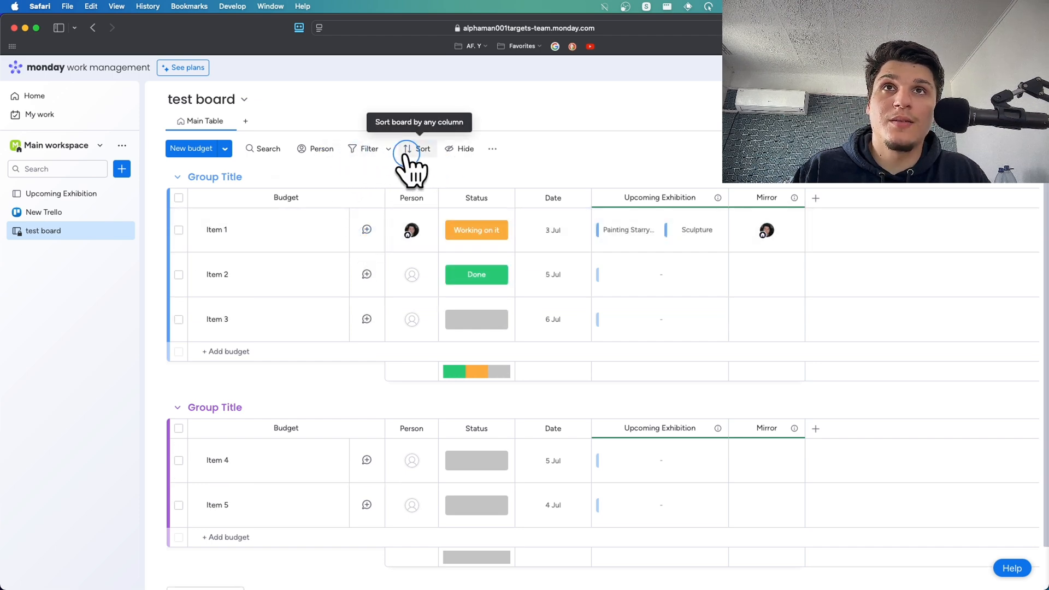
- Sort test board by Name in ascending order
click(406, 154)
click(434, 252)
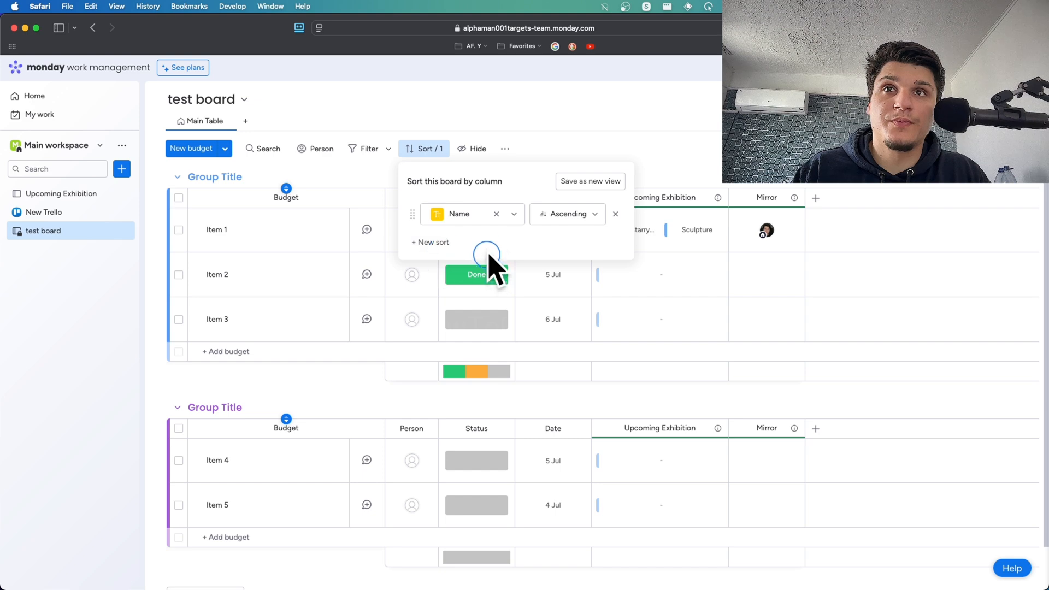
click(541, 147)
click(462, 225)
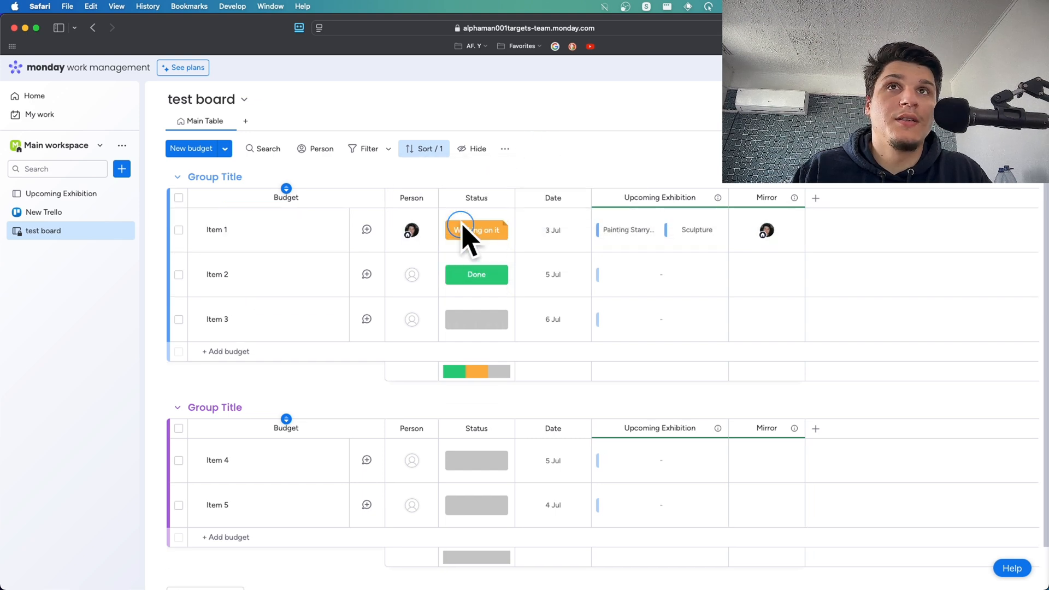
- Browse the essential views in the Views Center and add a Cards view to test board
click(224, 121)
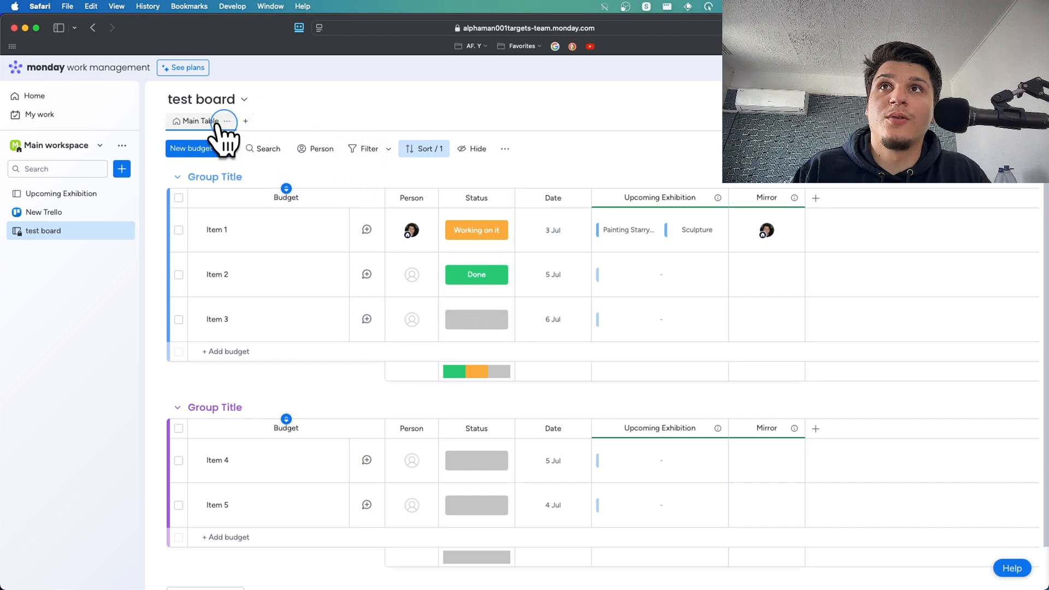
click(227, 121)
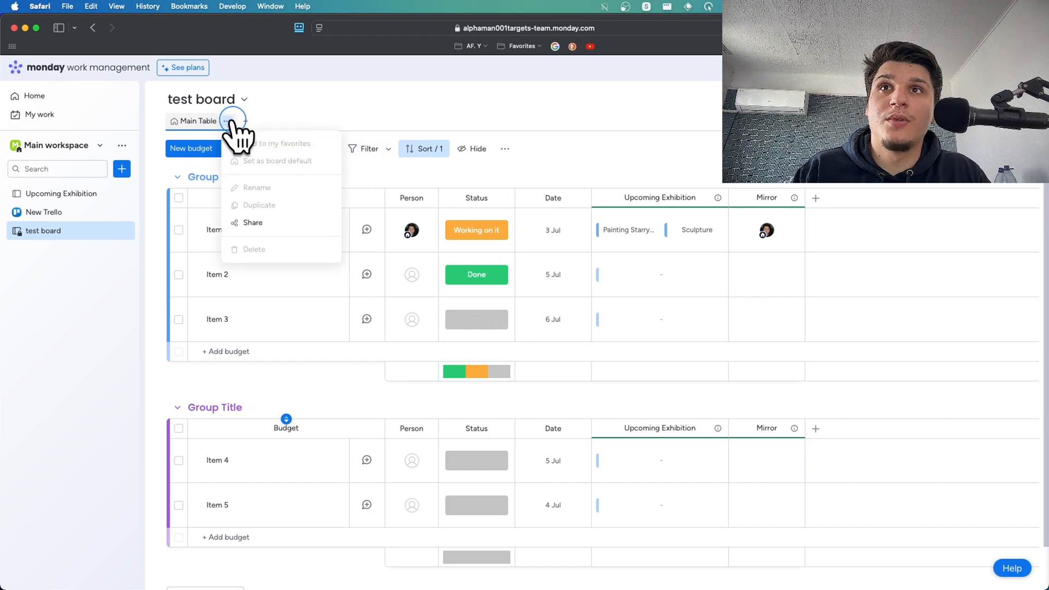
click(247, 121)
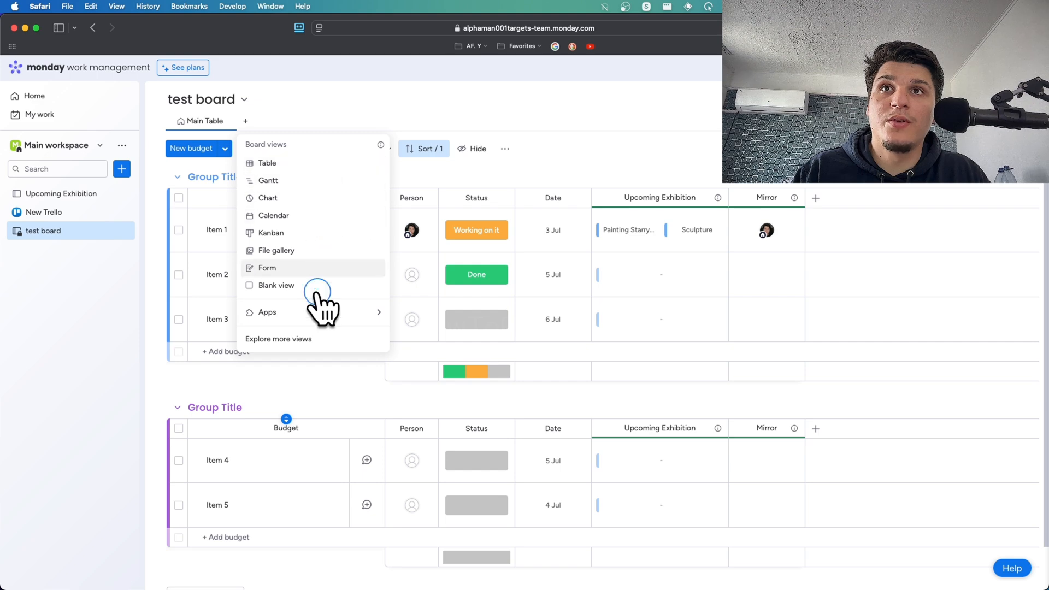
click(313, 337)
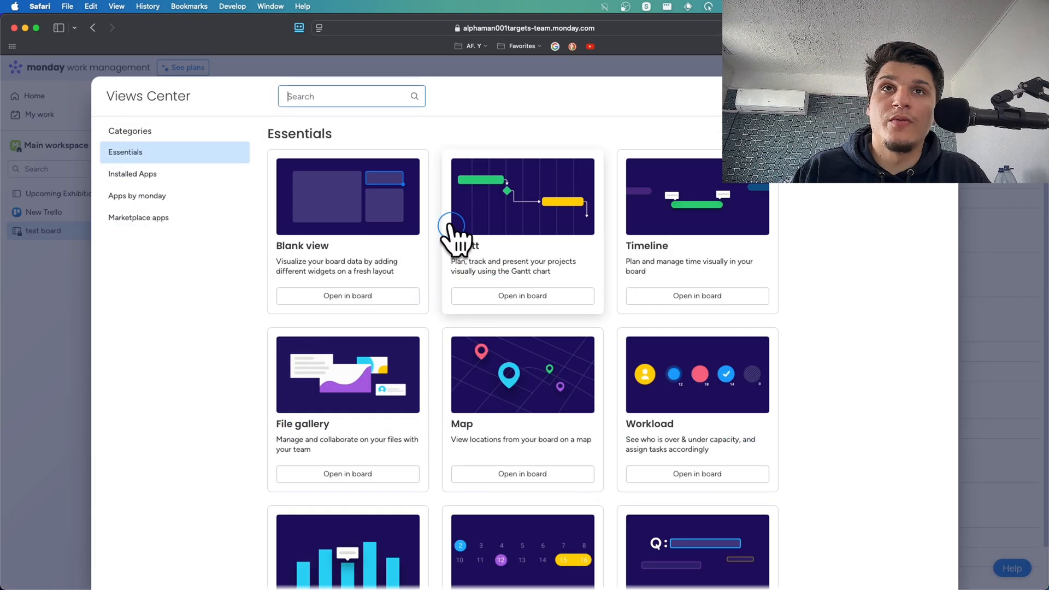
scroll(450, 229, down, 5)
scroll(450, 229, down, 1)
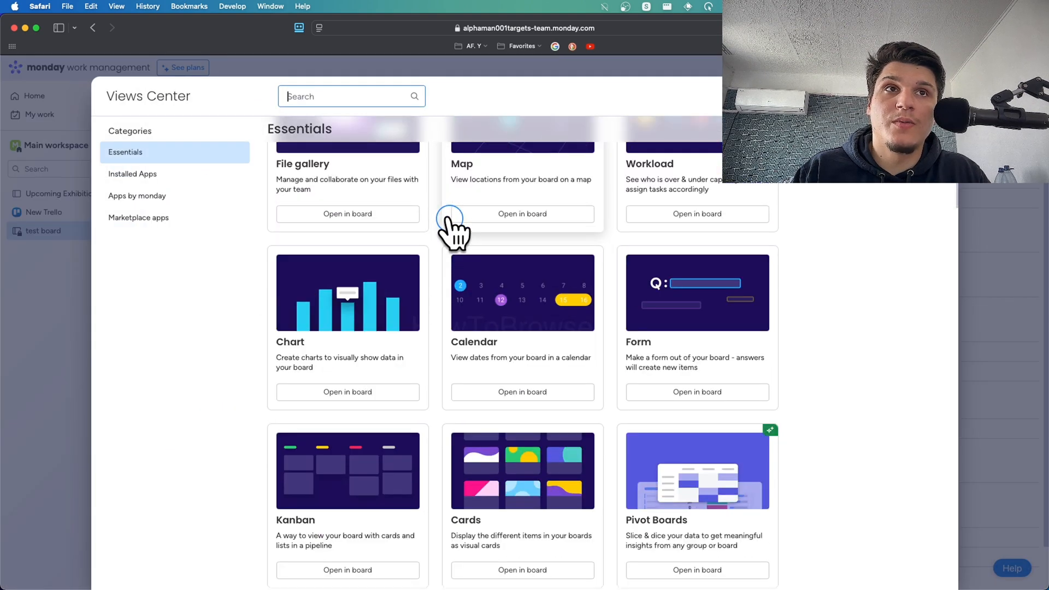
scroll(676, 322, down, 2)
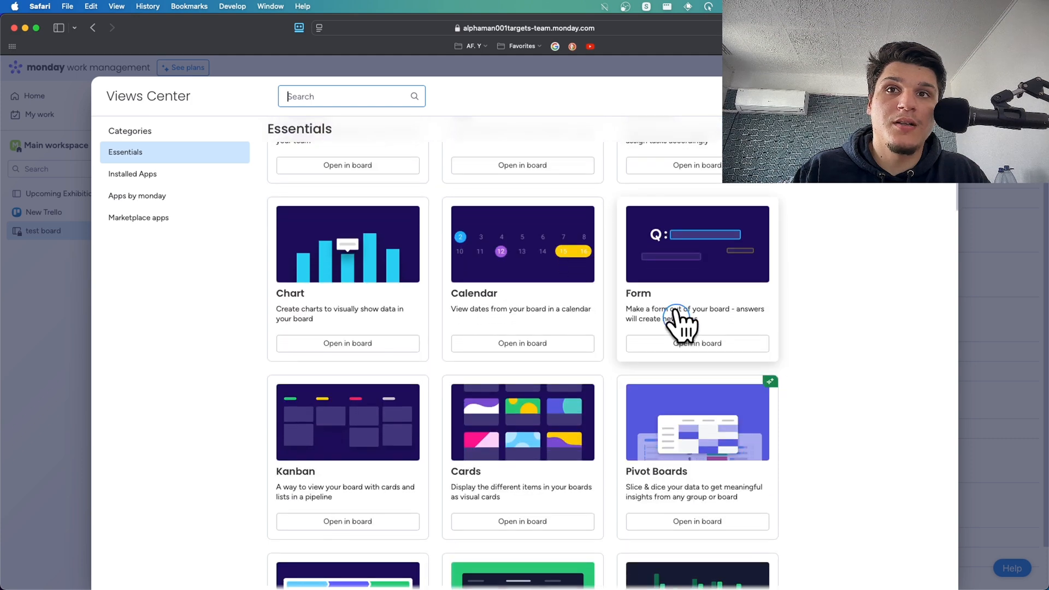
scroll(675, 314, down, 5)
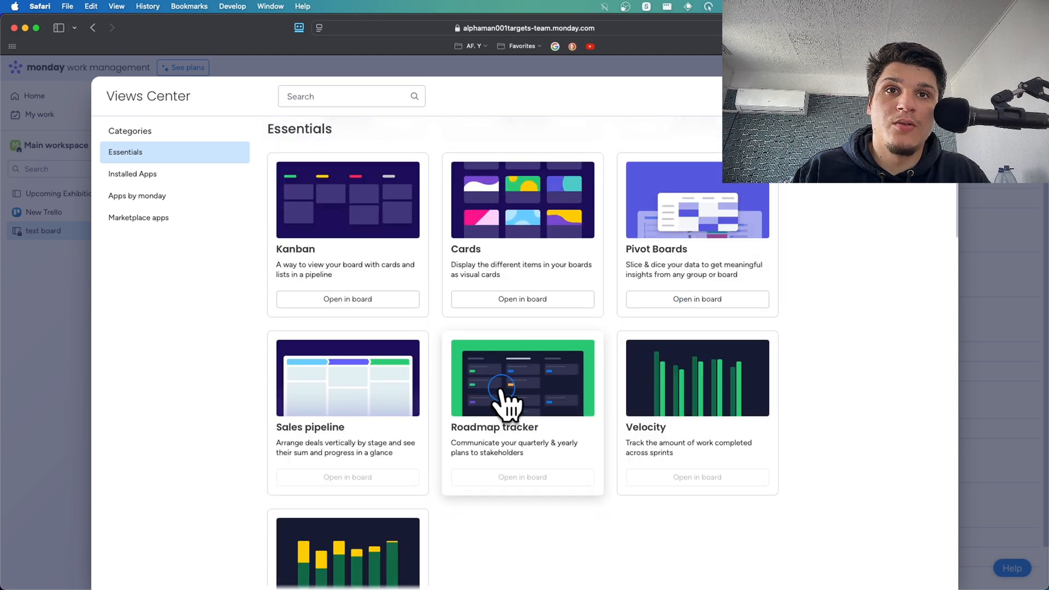
click(509, 298)
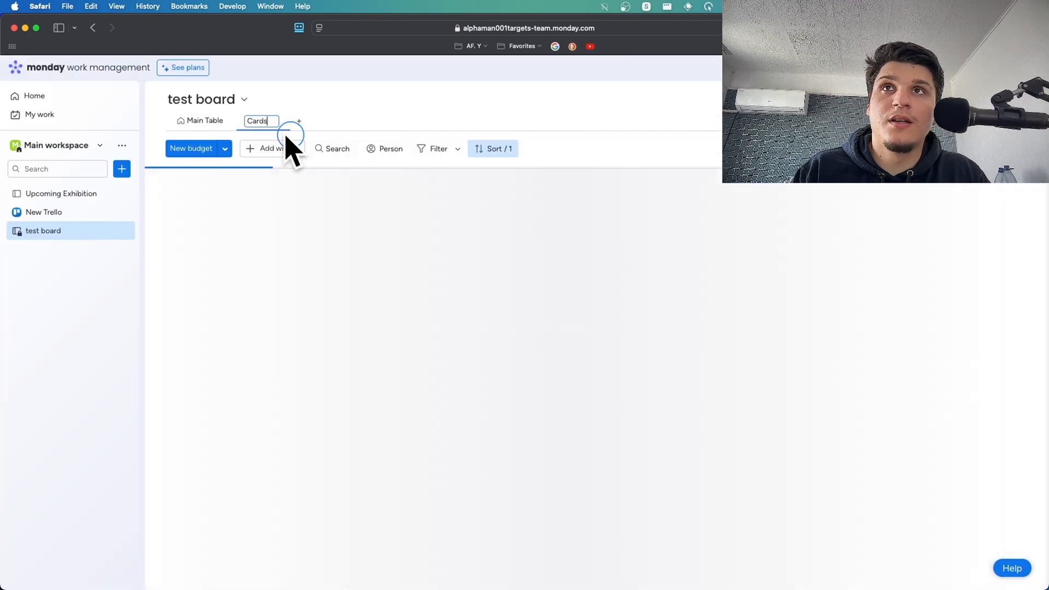
click(367, 431)
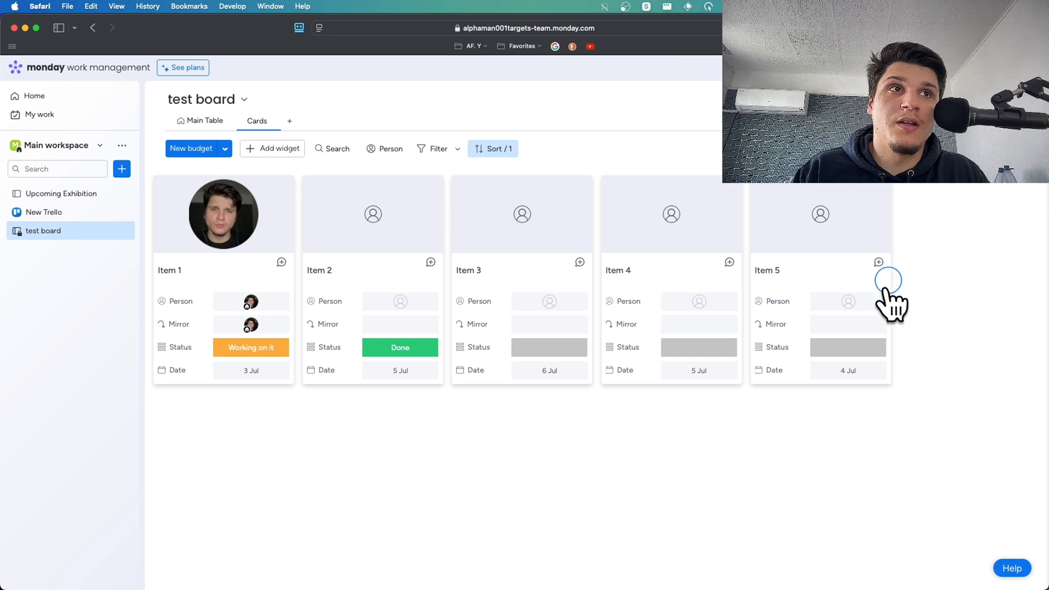
- Create a budget item named New Budget in Group Title with the suggested person assigned
click(218, 149)
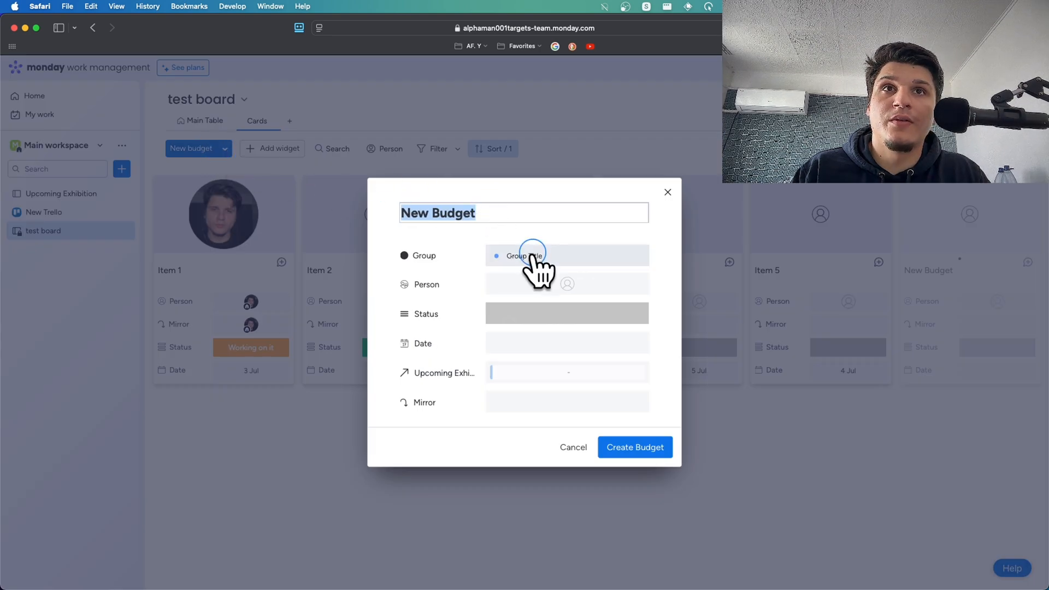
click(549, 284)
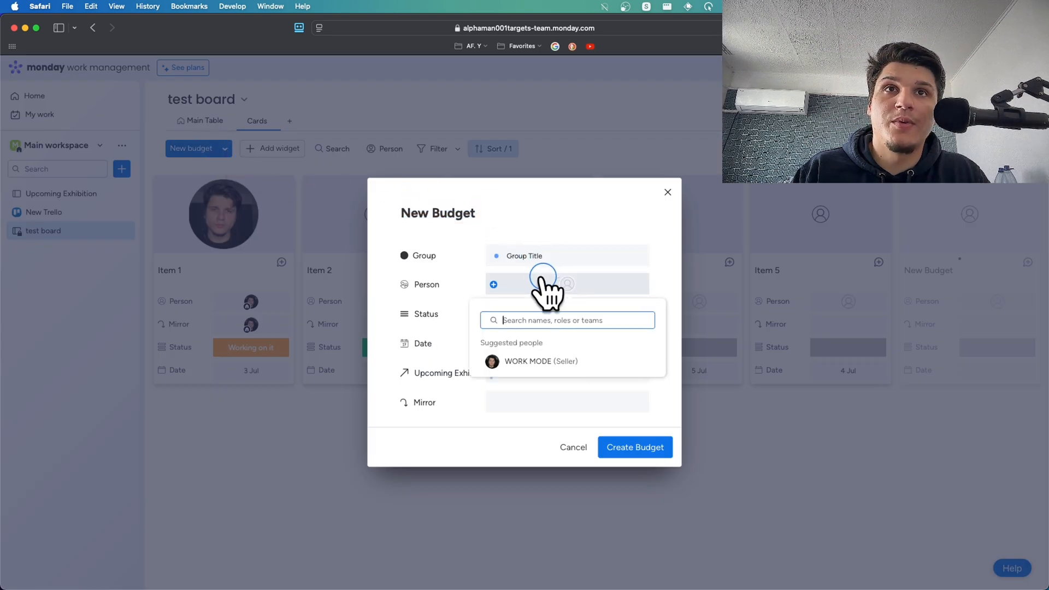
click(525, 363)
click(656, 447)
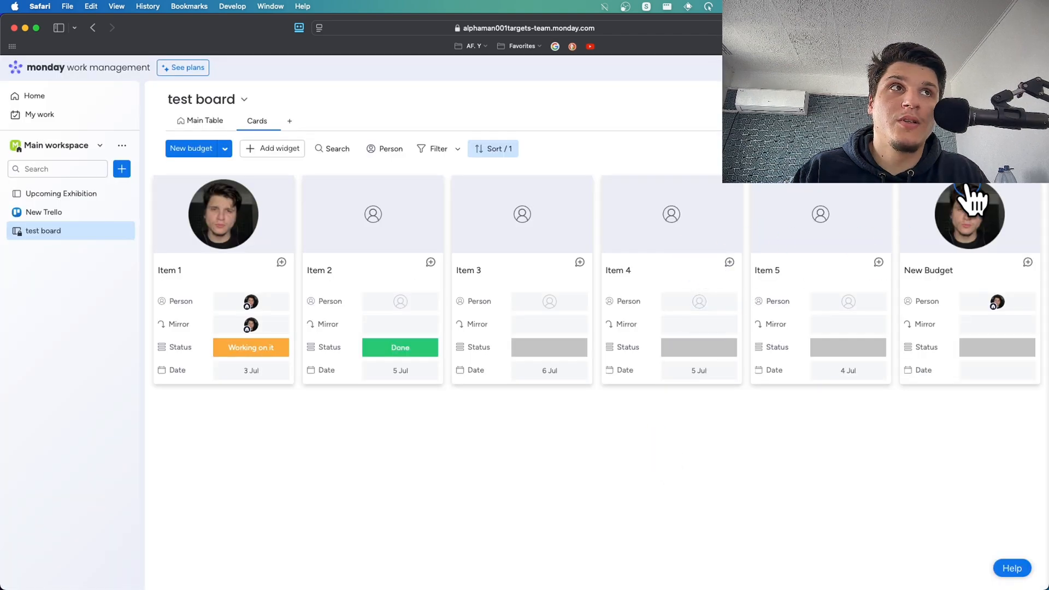
- Open the Cards view's widget settings and examine the card cover and card column options
click(999, 147)
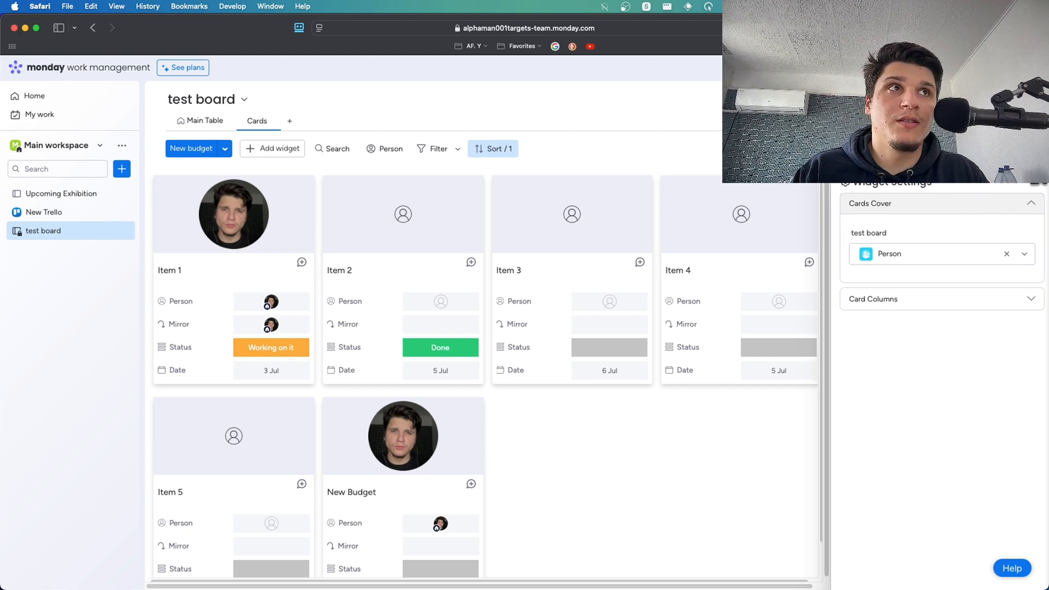
scroll(808, 355, down, 2)
scroll(768, 382, up, 1)
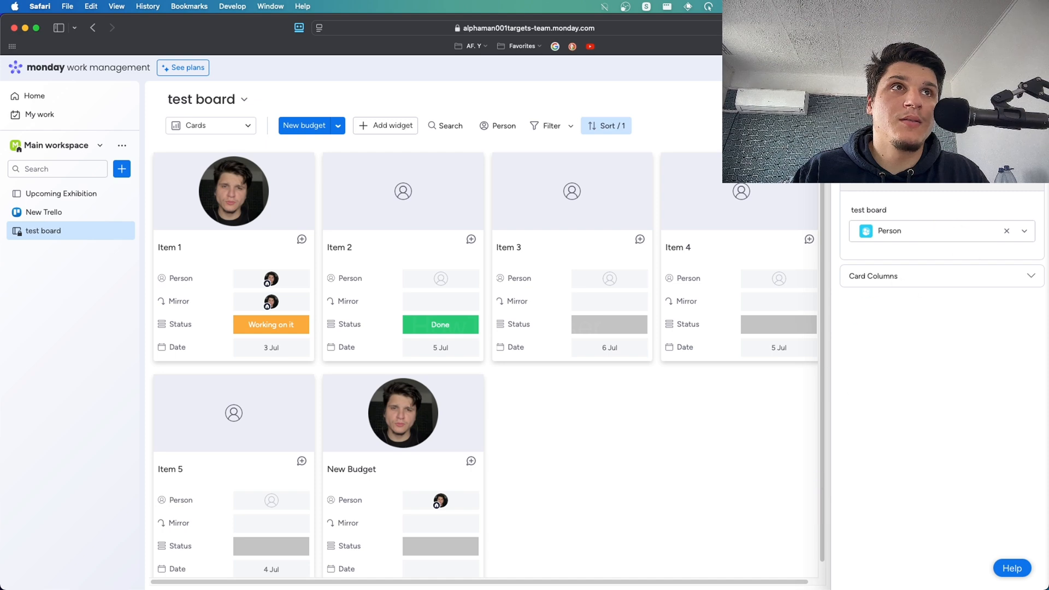
scroll(595, 352, up, 1)
click(390, 192)
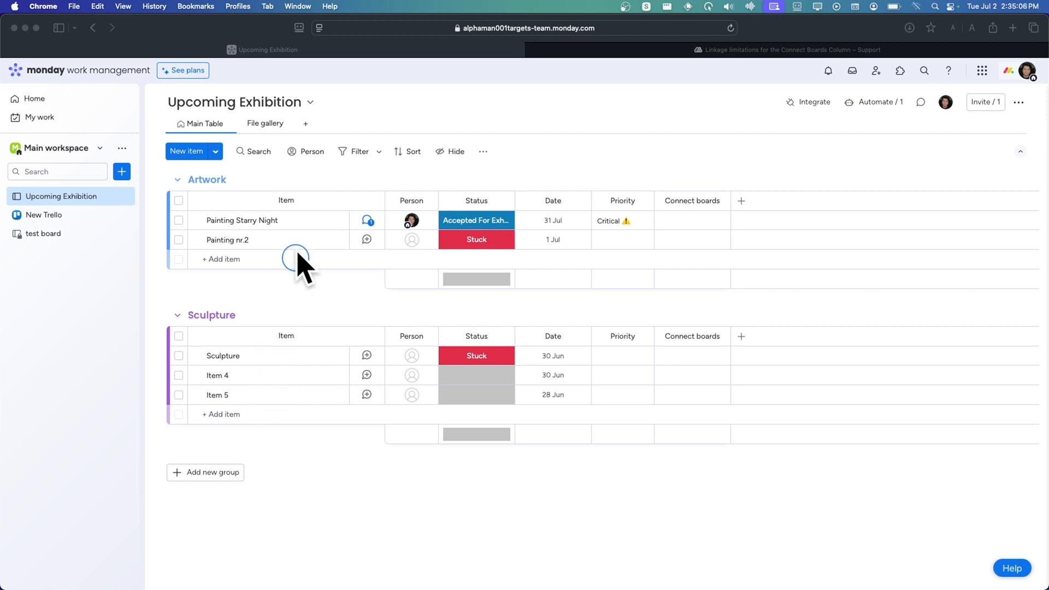
- Compare the available plans and check the linkage limits in the support article on the Connect Boards Column
click(204, 92)
click(187, 71)
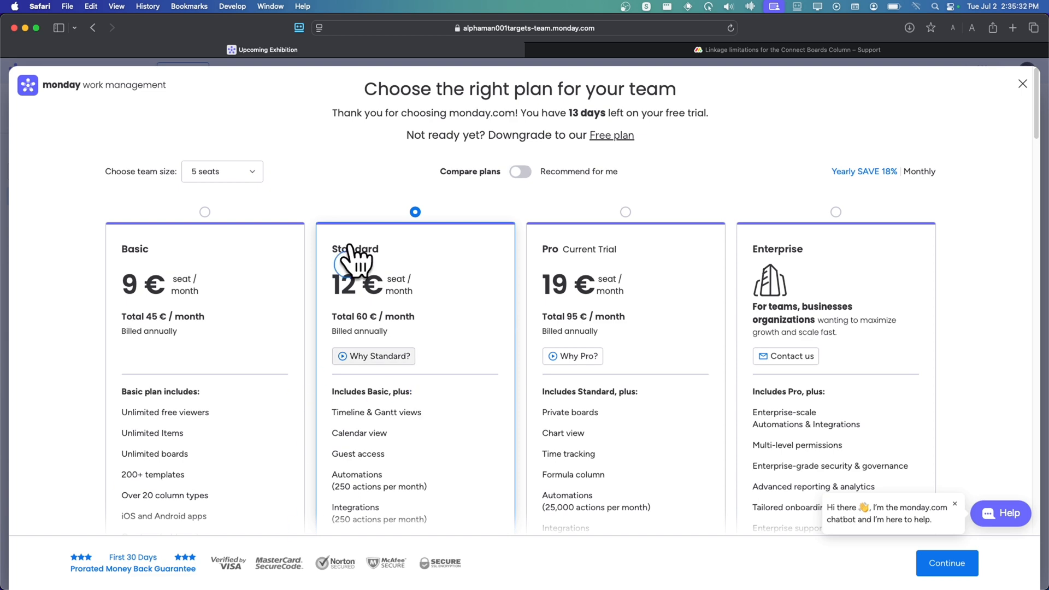
click(573, 50)
scroll(498, 265, up, 10)
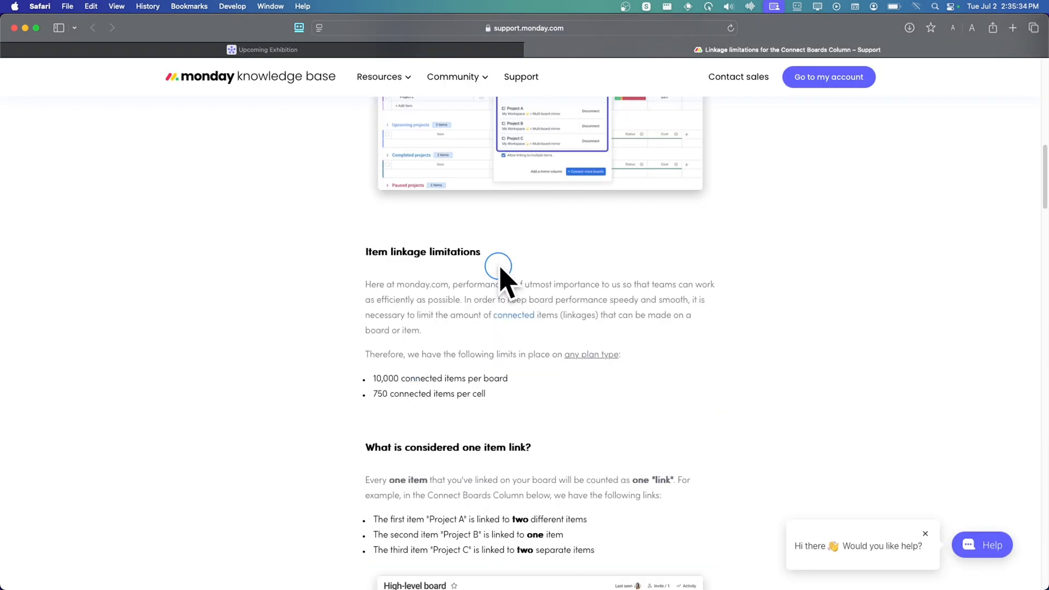
scroll(499, 267, up, 10)
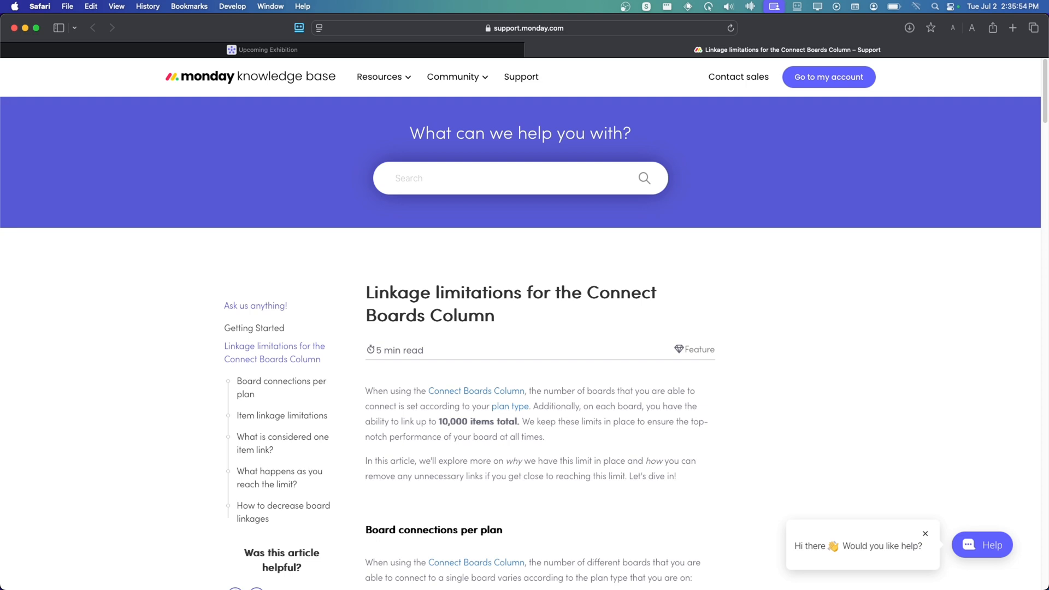
scroll(487, 484, down, 10)
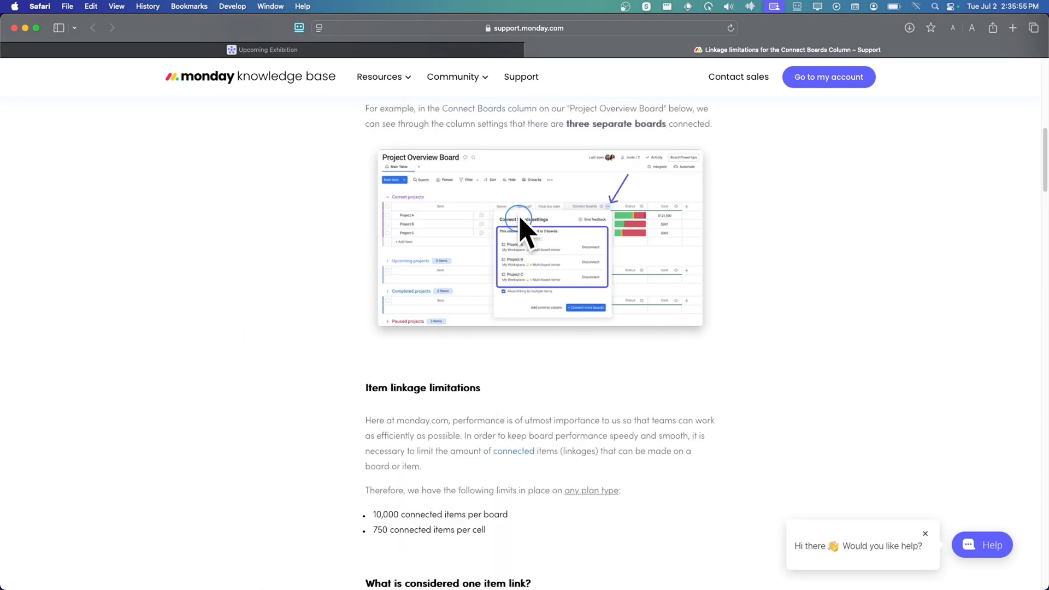
- Copy the web address of the support article on linkage limitations
click(583, 28)
right_click(583, 28)
click(597, 45)
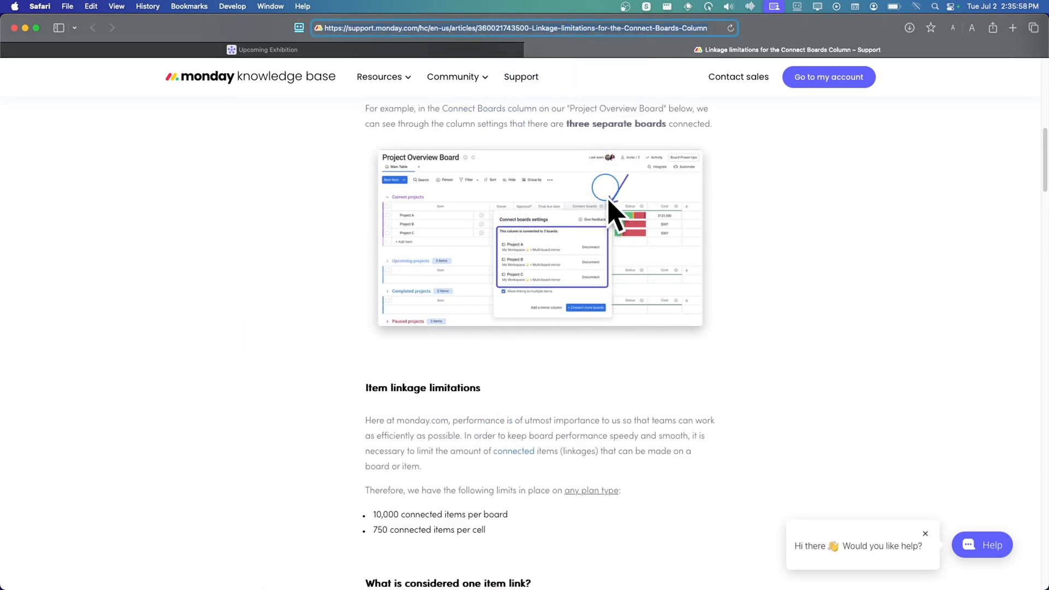
- Read the article's section on how to decrease board linkages, including deleting the column and removing linked items
scroll(612, 206, down, 3)
scroll(608, 203, down, 15)
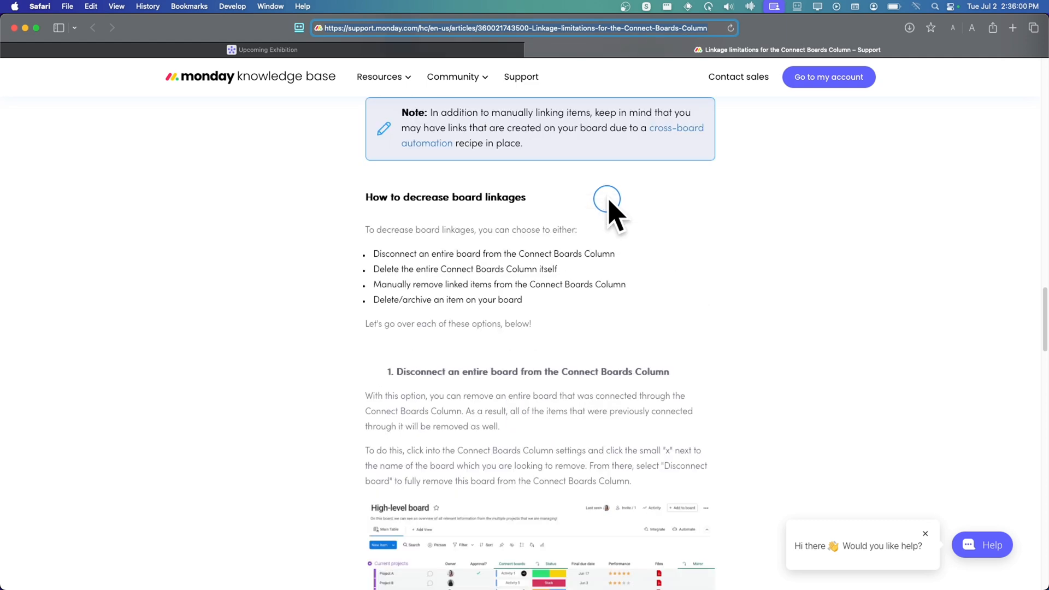
scroll(607, 204, down, 4)
scroll(607, 203, down, 8)
scroll(608, 203, down, 2)
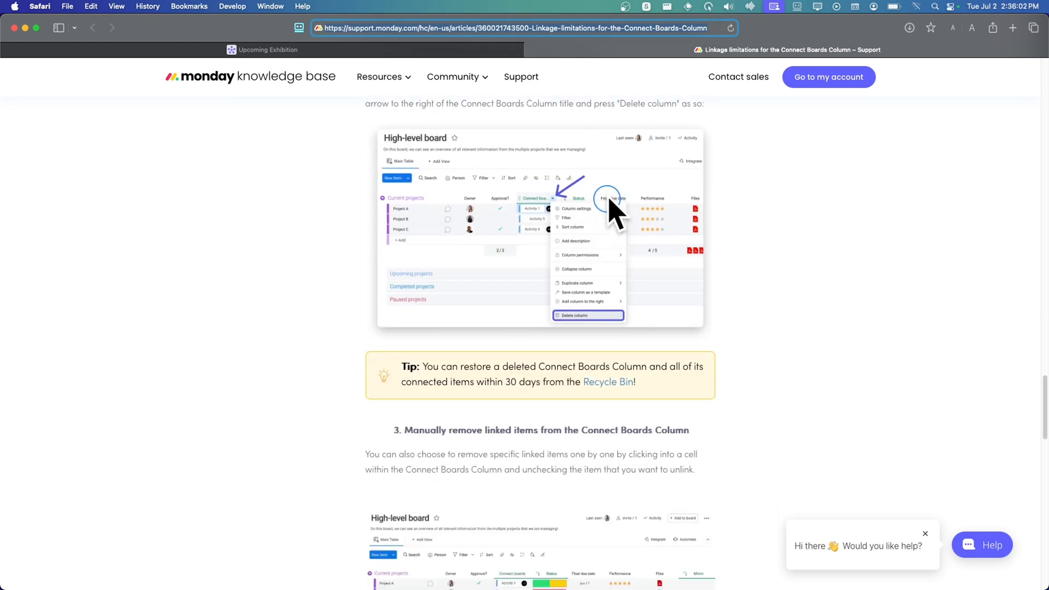